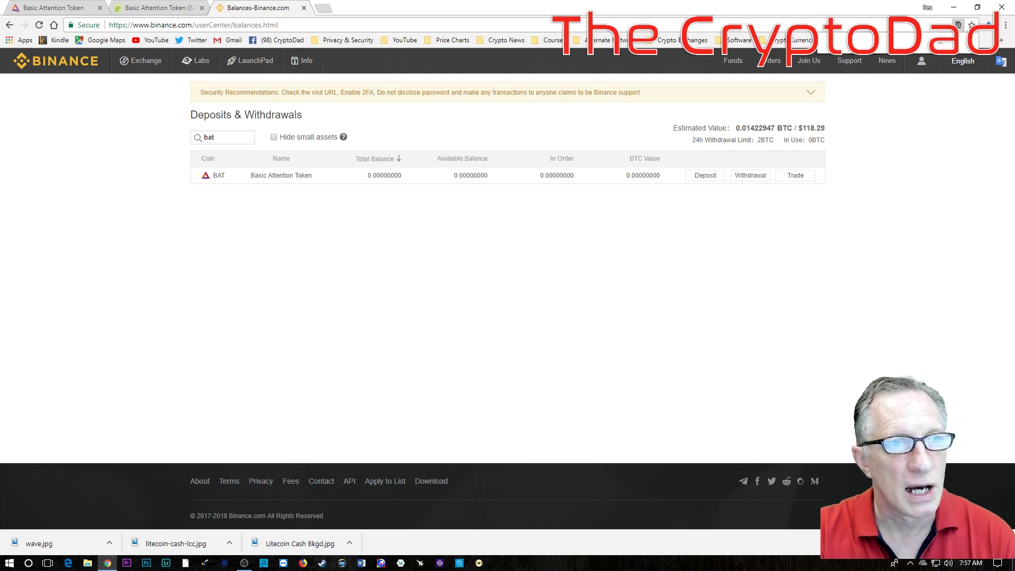
Look over the basicattentiontoken.org site, then check BAT's $0.3613 price on CoinGecko
left_click(56, 8)
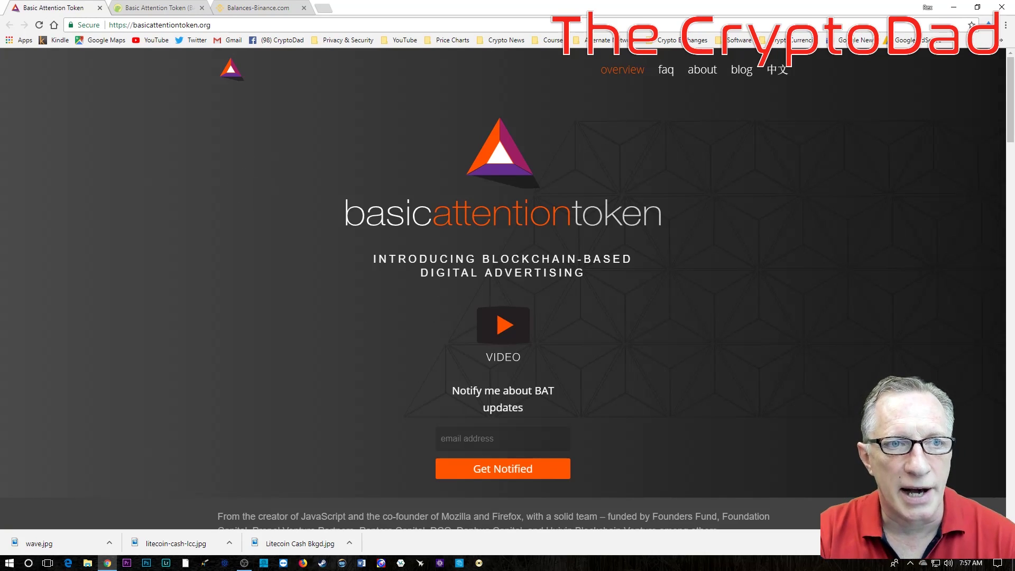
left_click(156, 8)
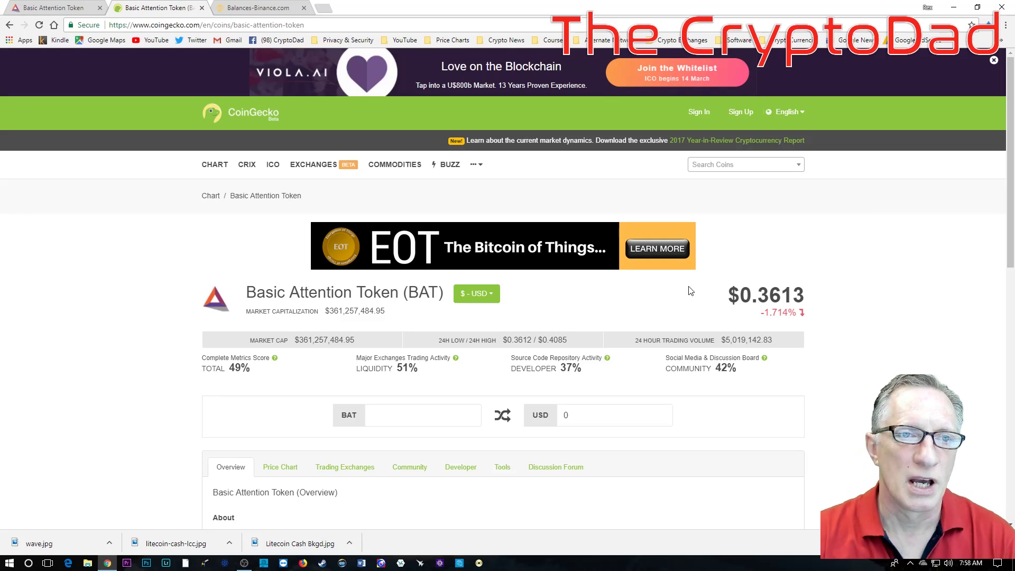
Back on Binance's balances page, view BAT's trading pairs list, then dismiss it
left_click(254, 8)
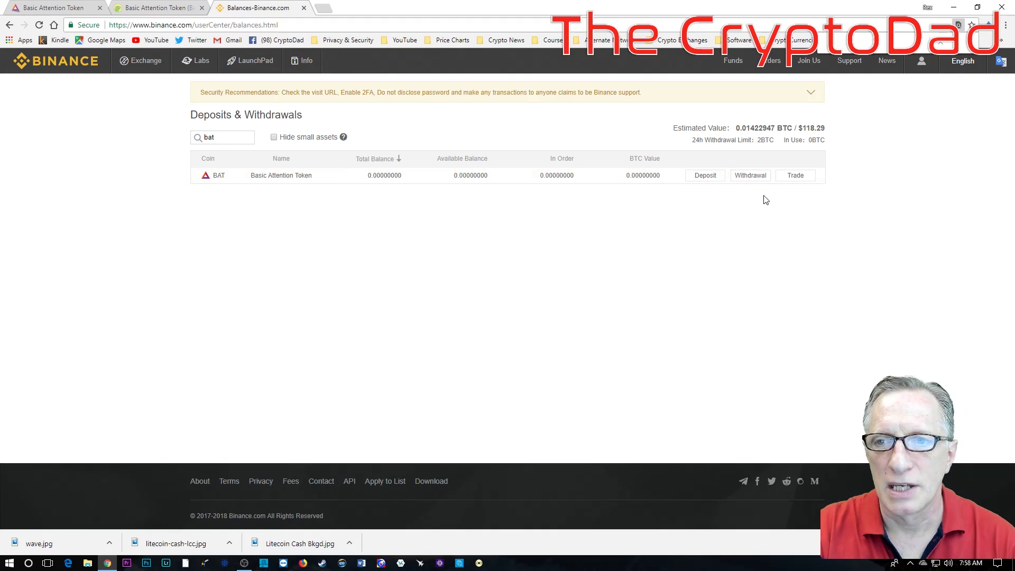
left_click(792, 180)
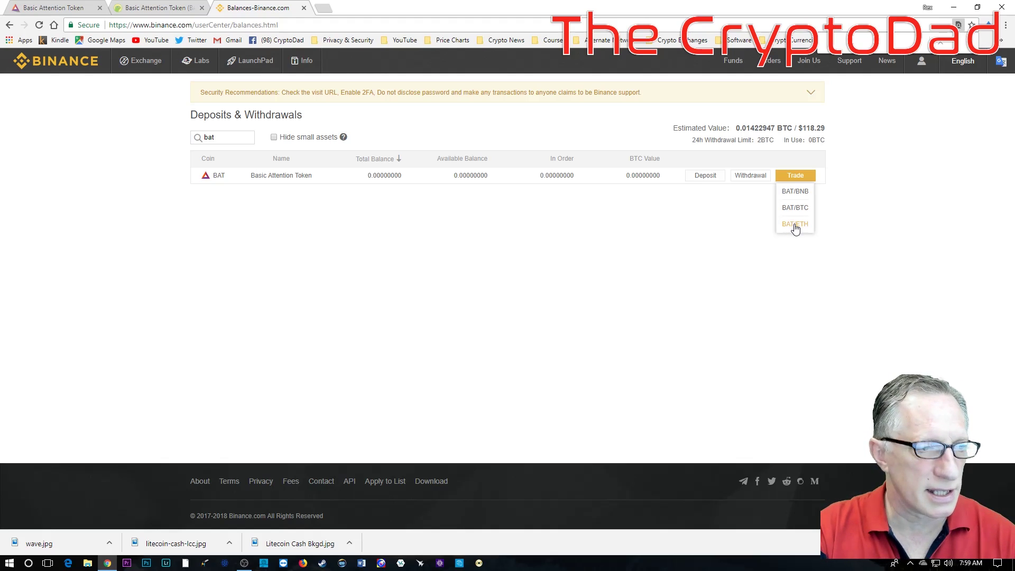
left_click(797, 225)
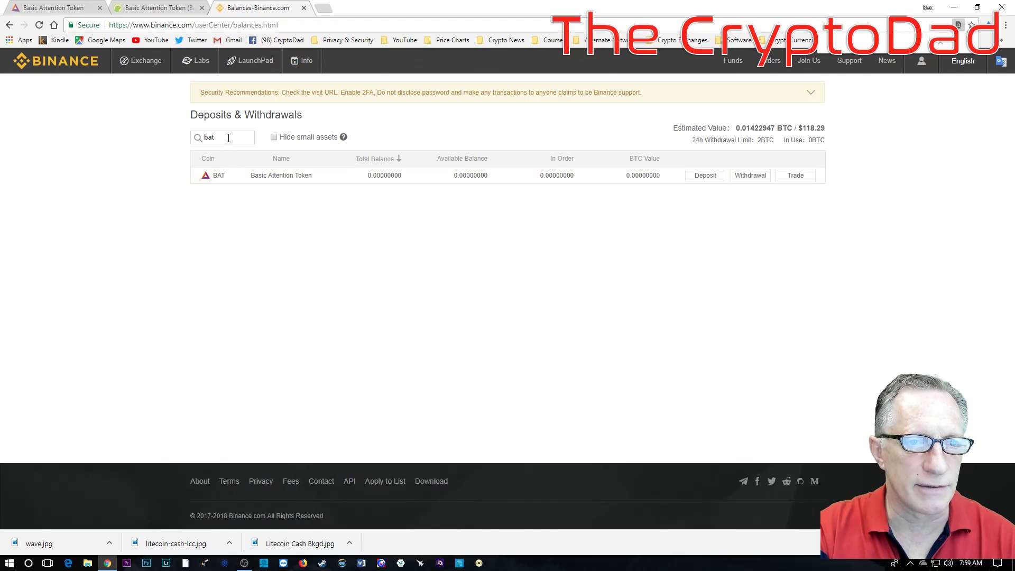
Clear the 'bat' search filter, hide small assets, and list Litecoin's trading pairs
left_click_drag(228, 137, 193, 135)
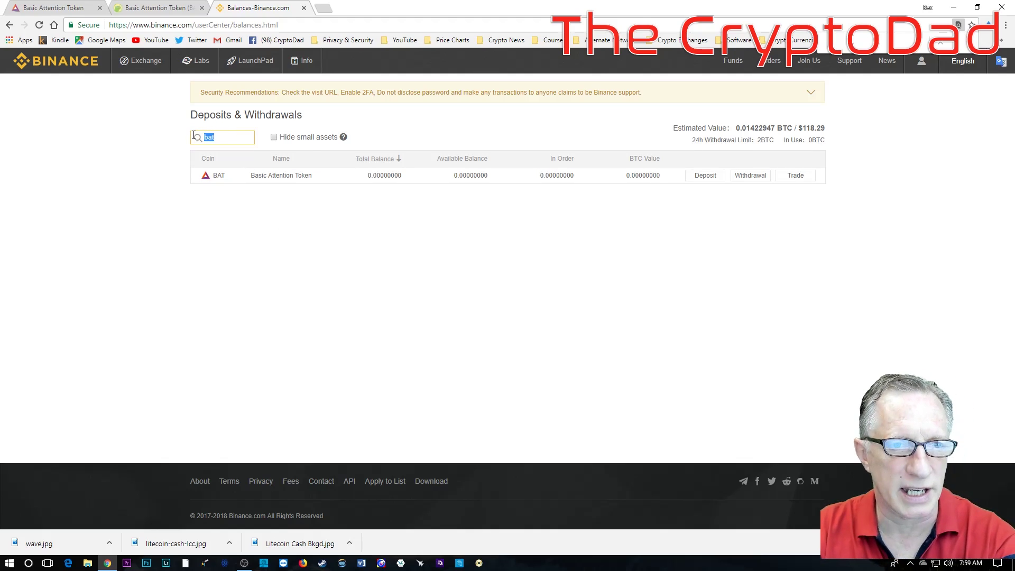
key("BackSpace")
left_click(271, 137)
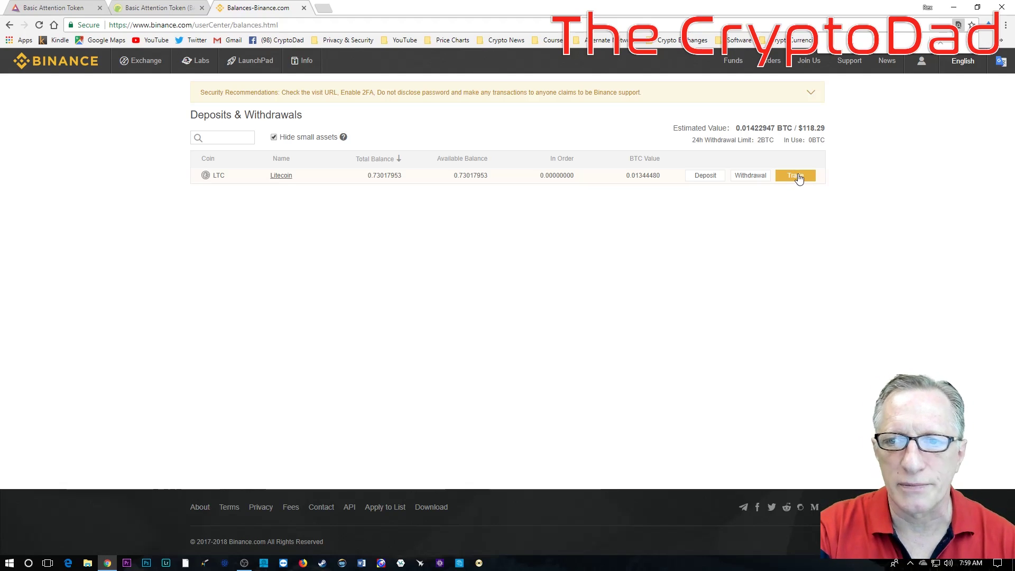
left_click(798, 179)
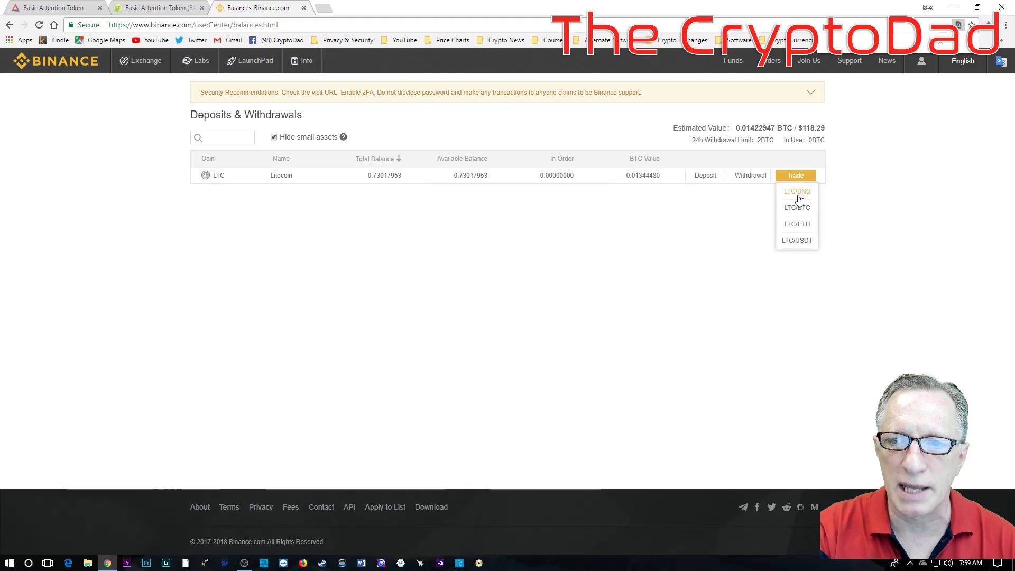
Sell all 0.73017 LTC for BNB at market price on LTC/BNB, then return to Balances
left_click(799, 193)
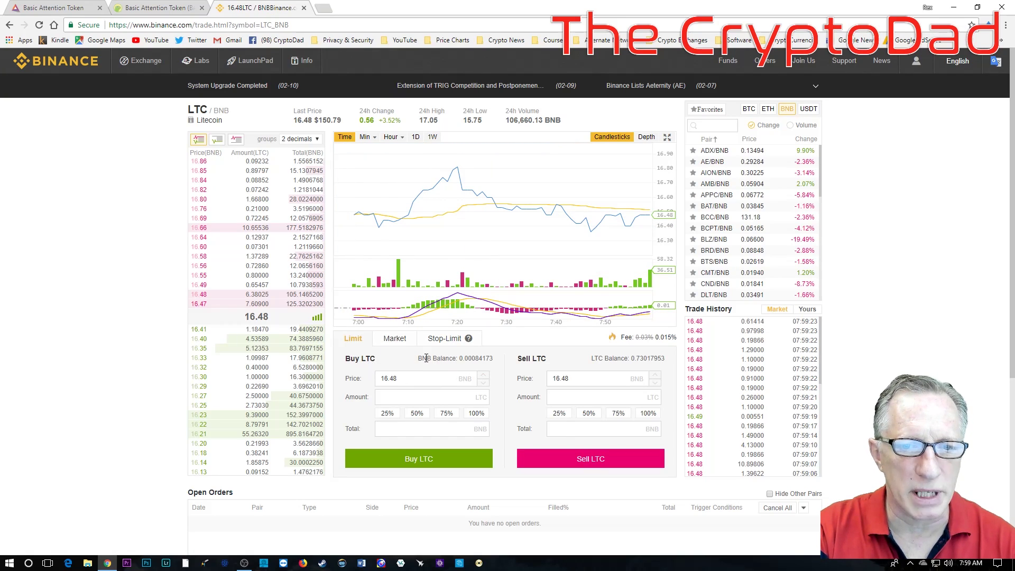
left_click(398, 343)
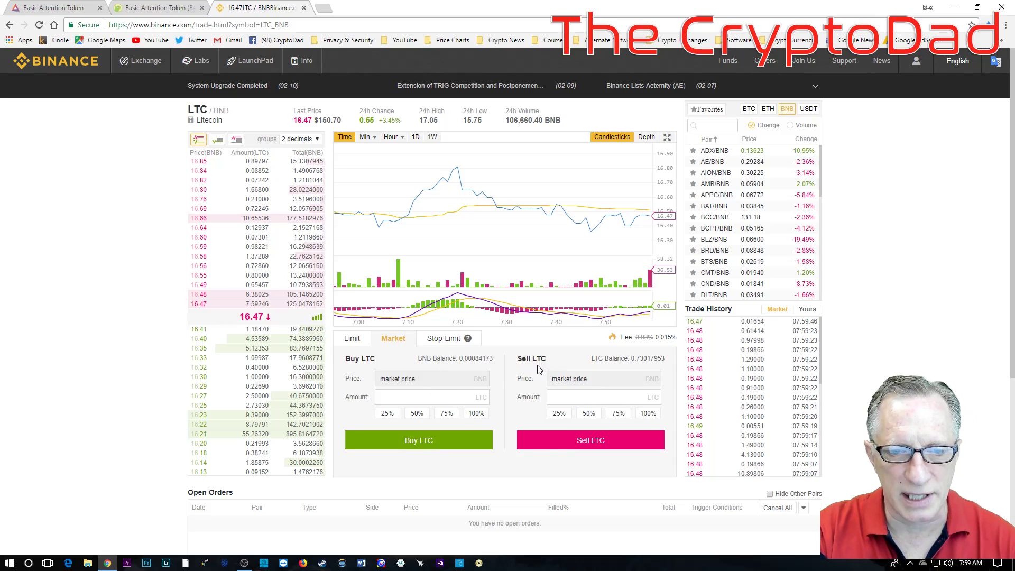
left_click(649, 414)
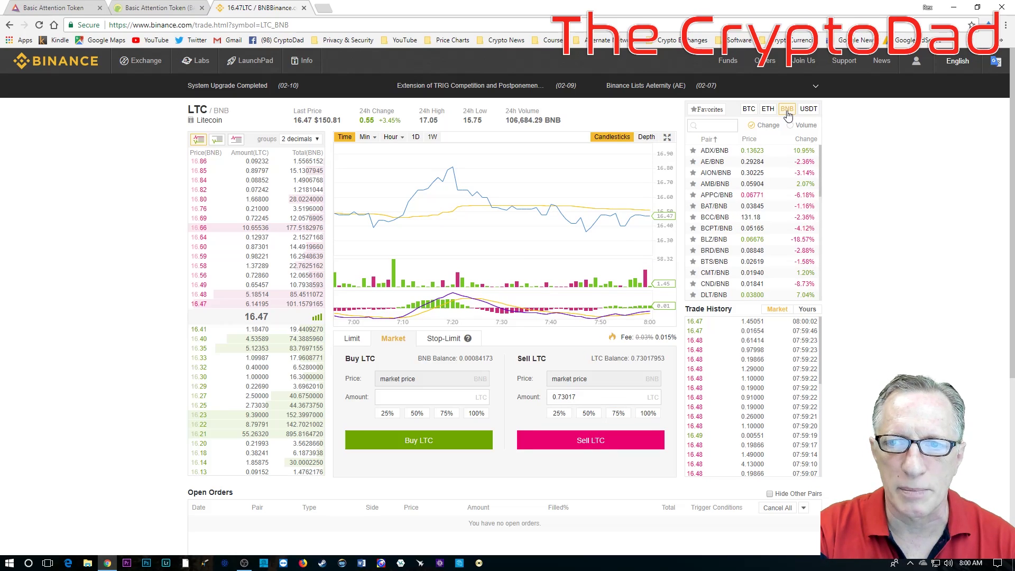
left_click(593, 445)
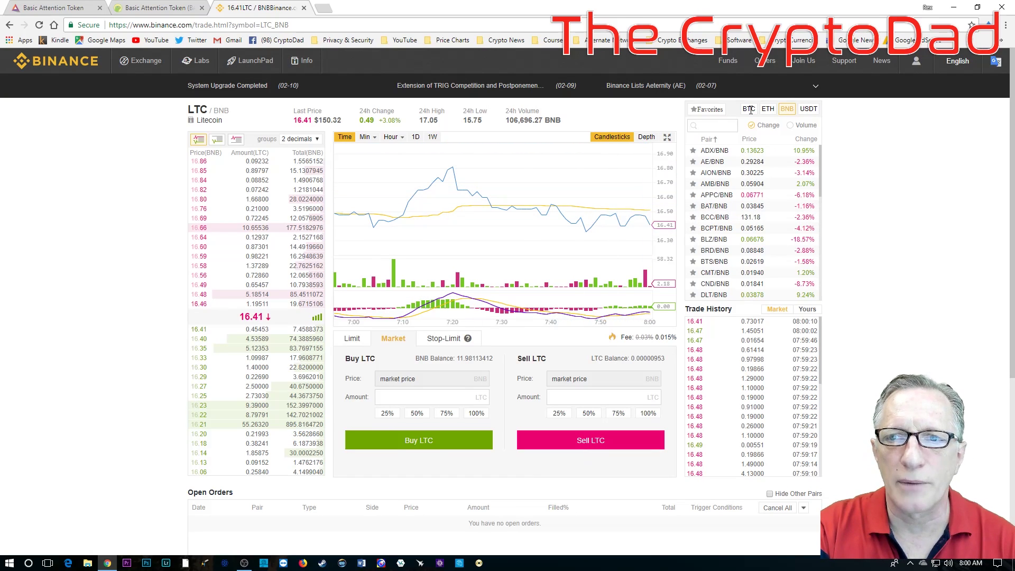
mouse_move(728, 62)
left_click(705, 83)
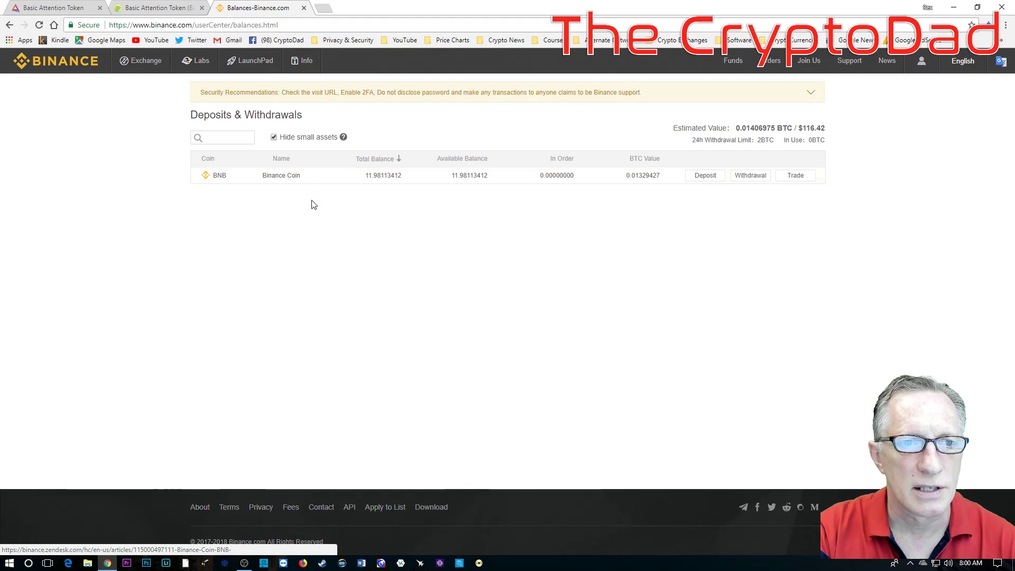
Search 'ba', show small assets, and open the BAT/BNB trading page from the BAT row
left_click(228, 137)
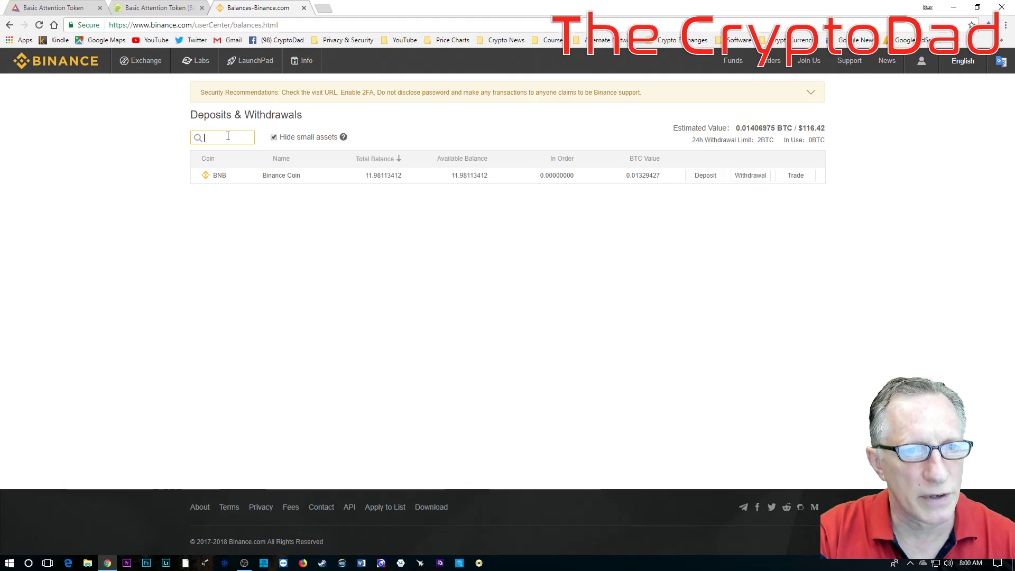
type("bat")
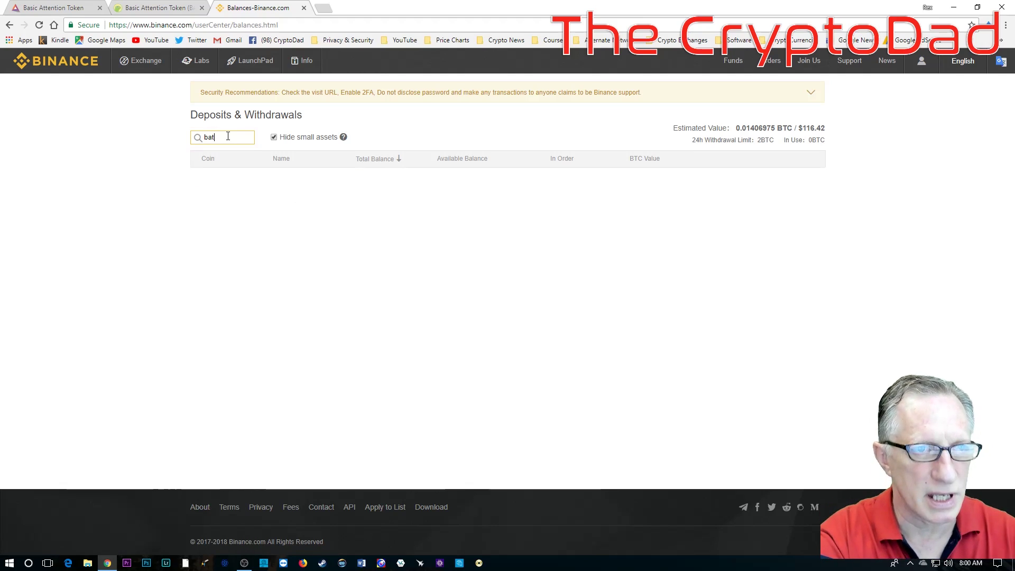
left_click(274, 137)
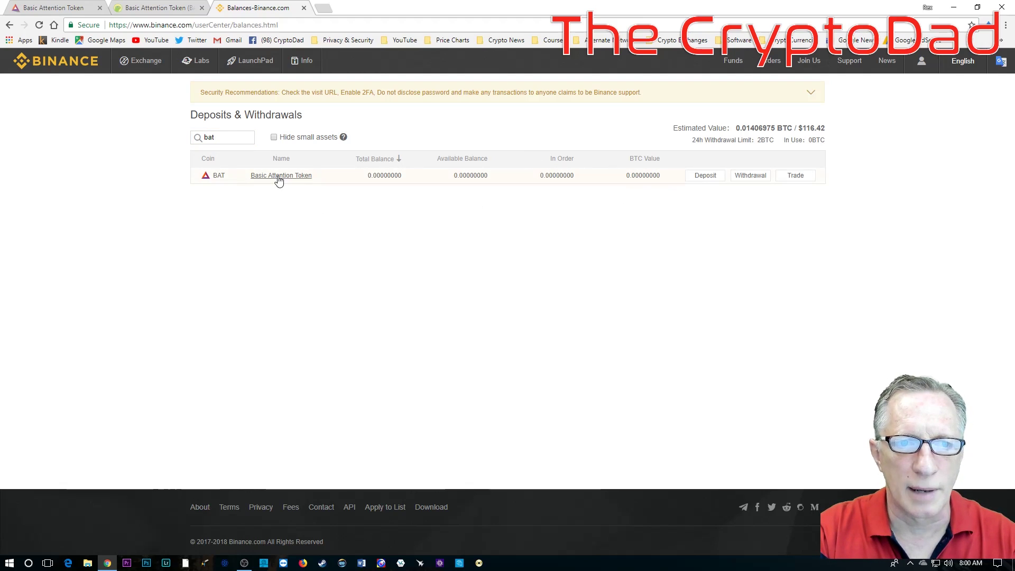
left_click(802, 180)
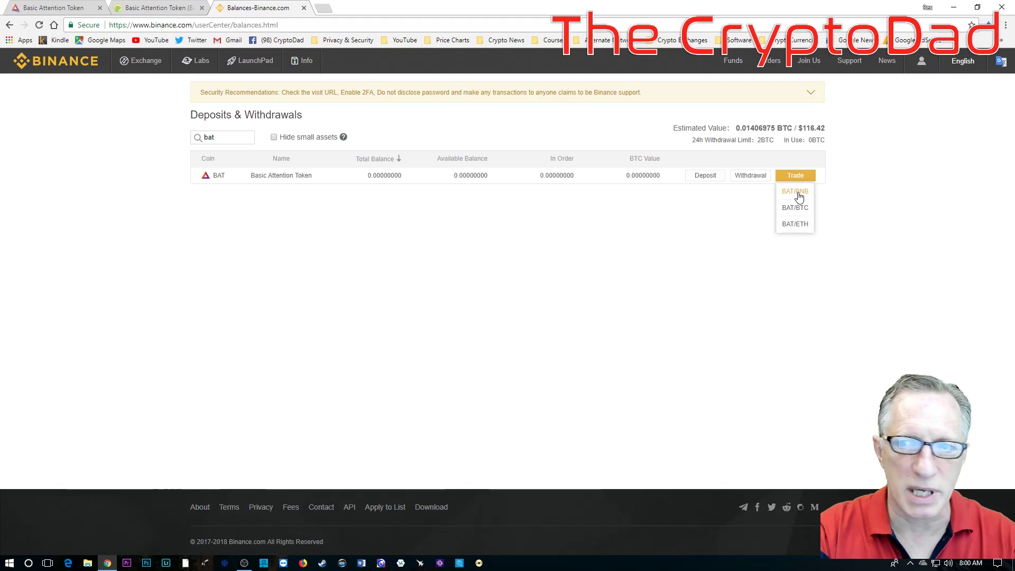
left_click(796, 192)
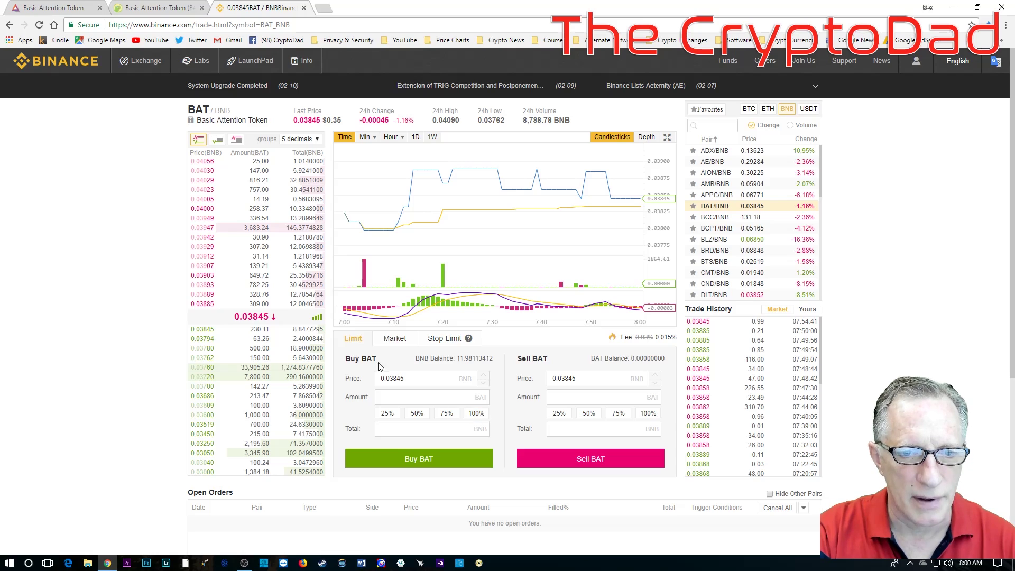
Market-buy 233.70 BAT with BNB after a rejected 311.60 attempt, then return to Balances
left_click(392, 339)
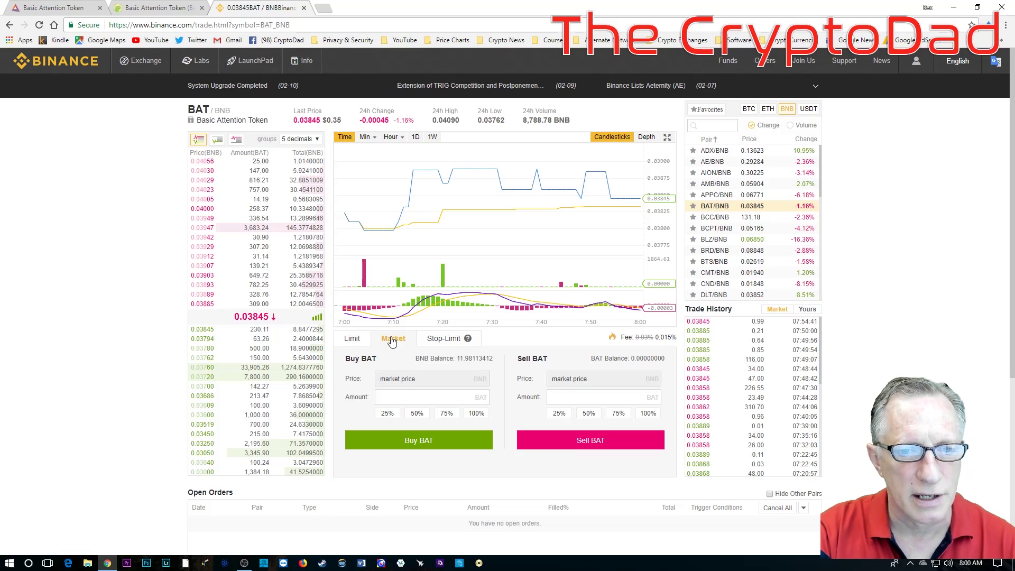
left_click(481, 418)
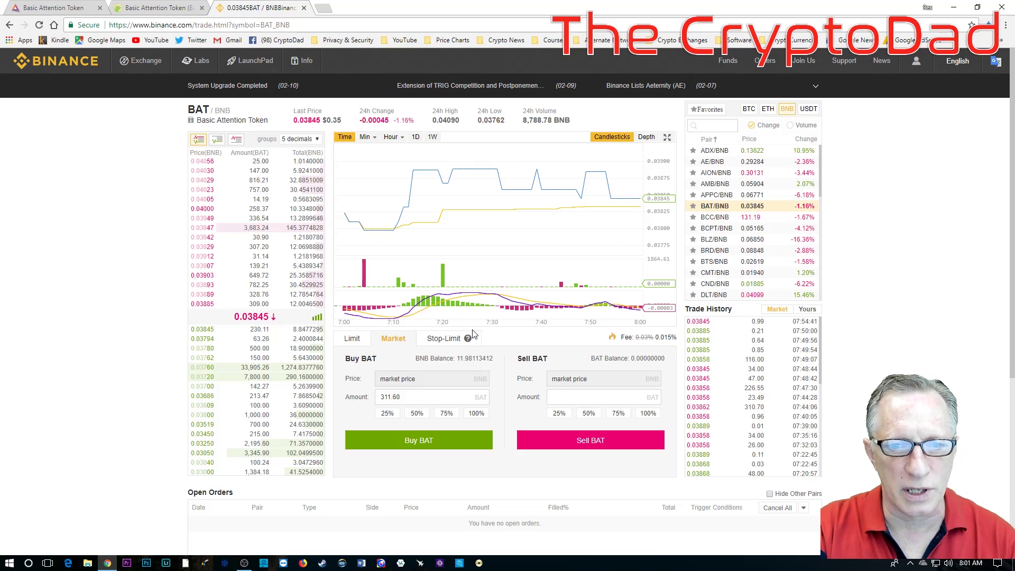
left_click(423, 444)
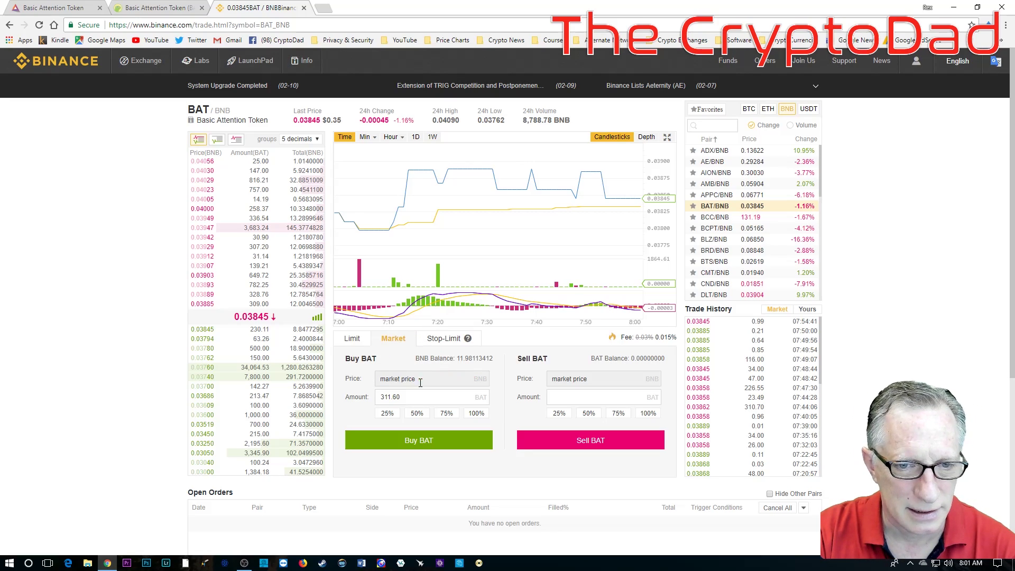
left_click(447, 415)
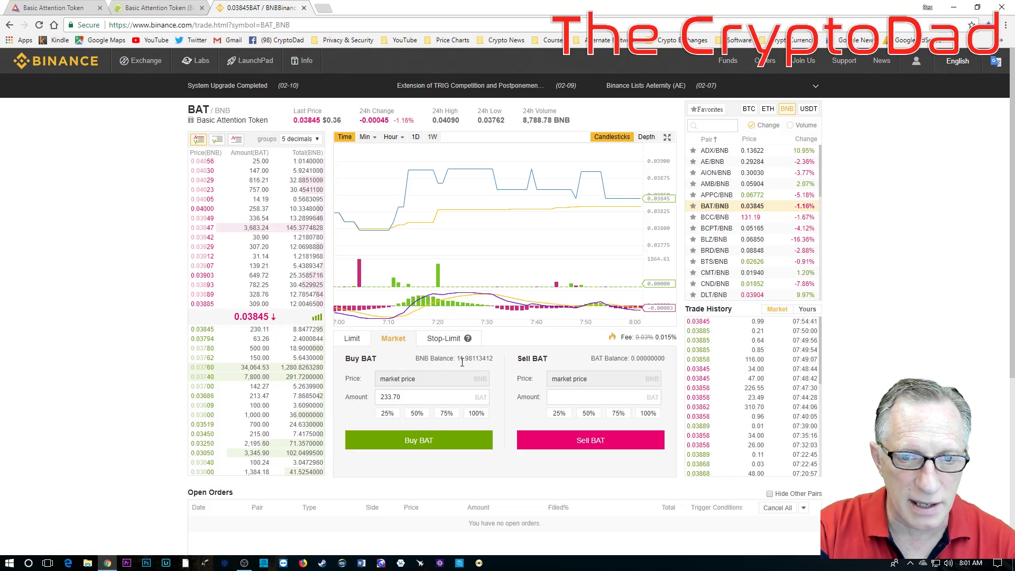
left_click(431, 444)
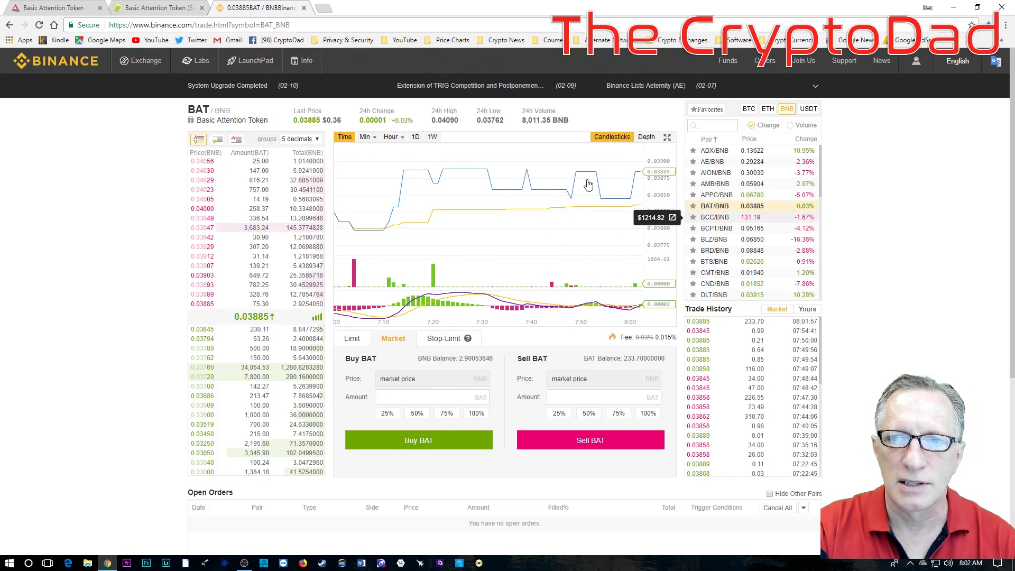
mouse_move(725, 61)
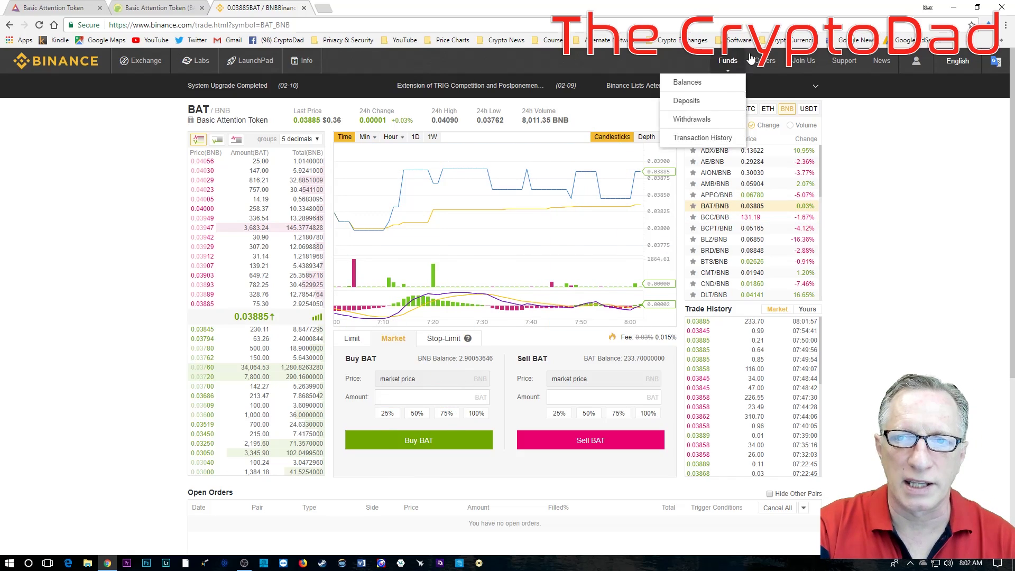
left_click(704, 83)
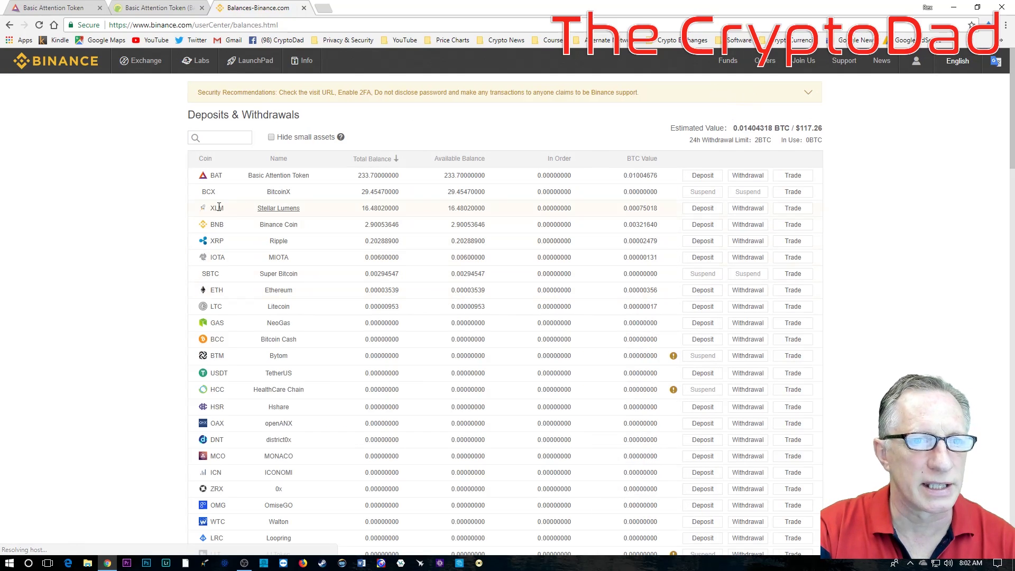
Hide small assets so only the BAT and BNB holdings are listed
left_click(271, 140)
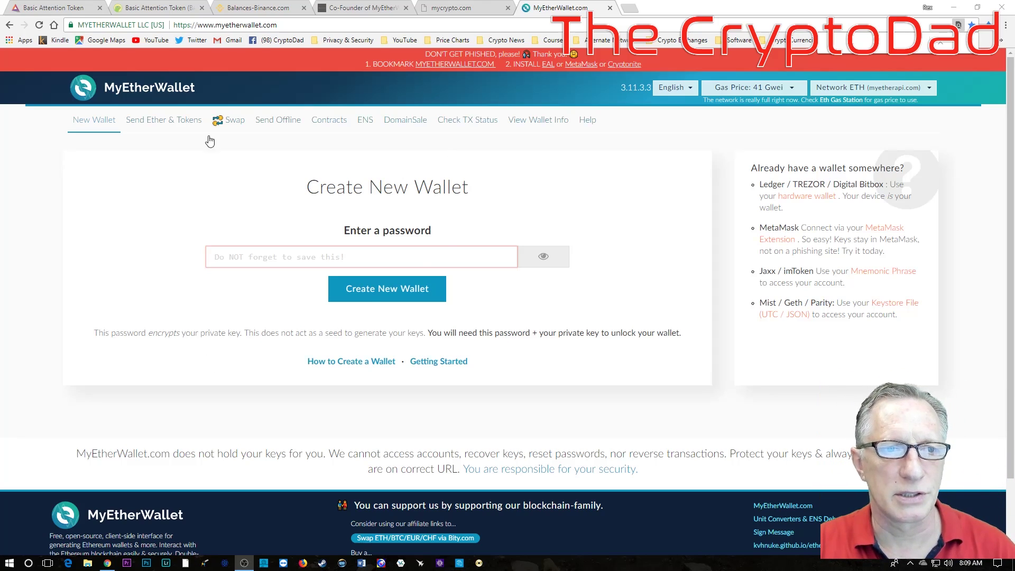
Open MyEtherWallet's View Wallet Info page to choose how to access the wallet
left_click(534, 124)
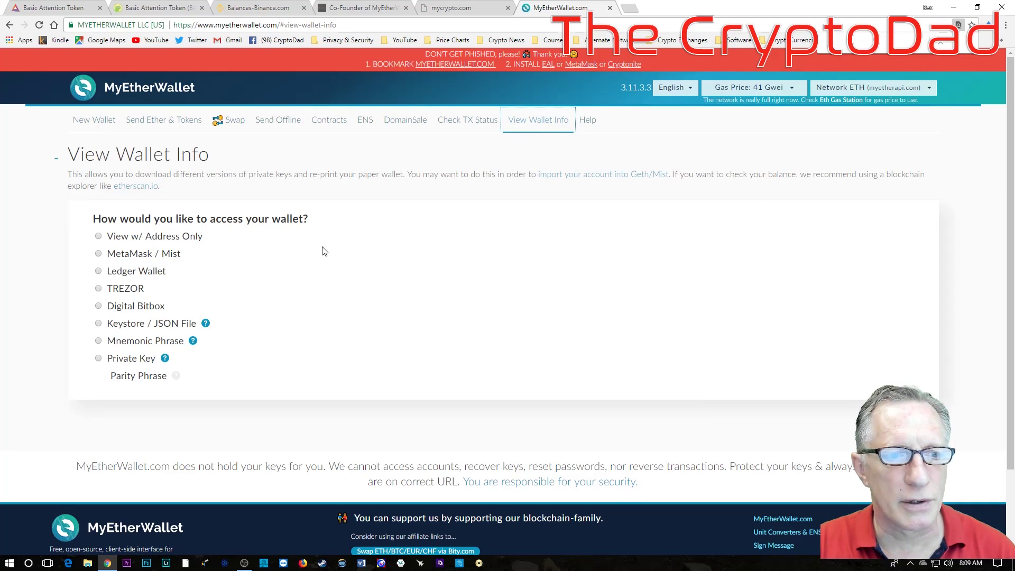
Unlock the Ledger's first address on path m/44'/60'/0' and review its 2.169 ETH and token balances
left_click(99, 272)
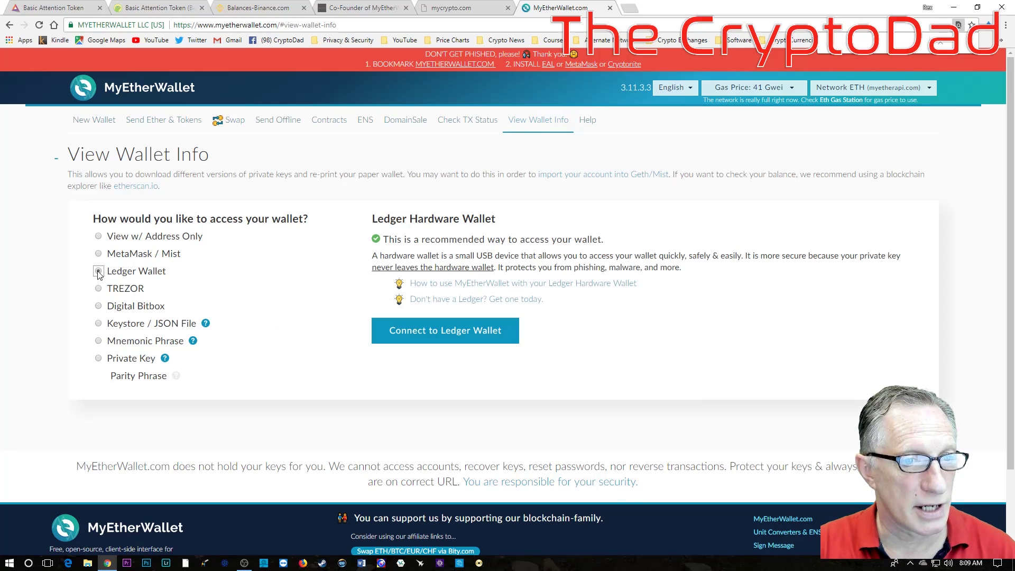
left_click(447, 337)
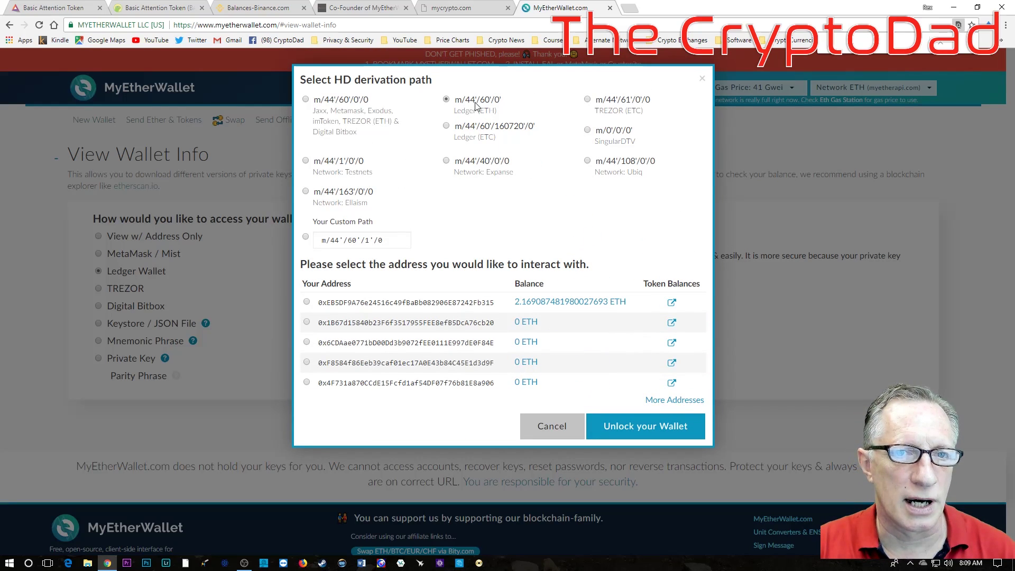
left_click(651, 427)
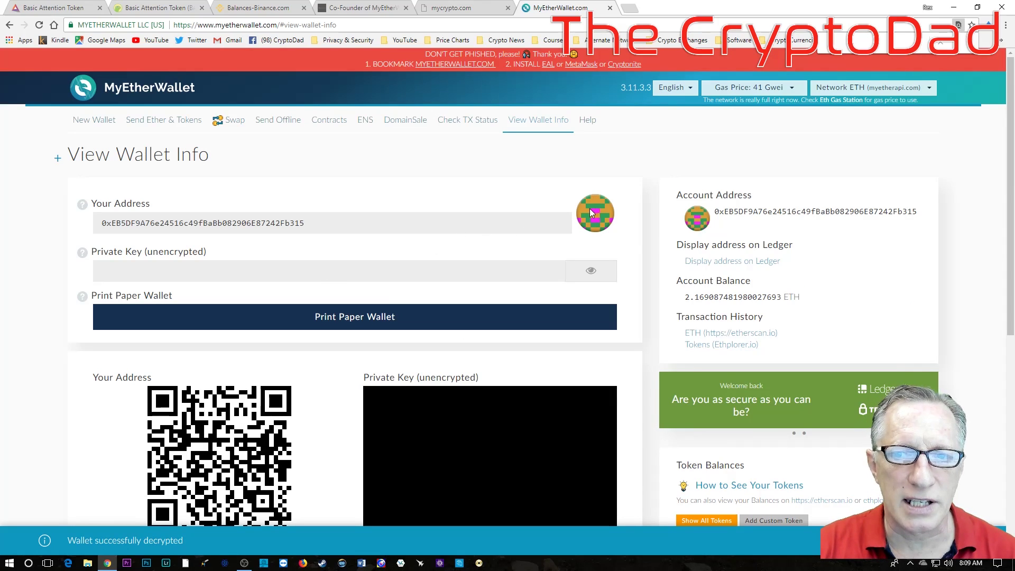
scroll(802, 307, "down", 2)
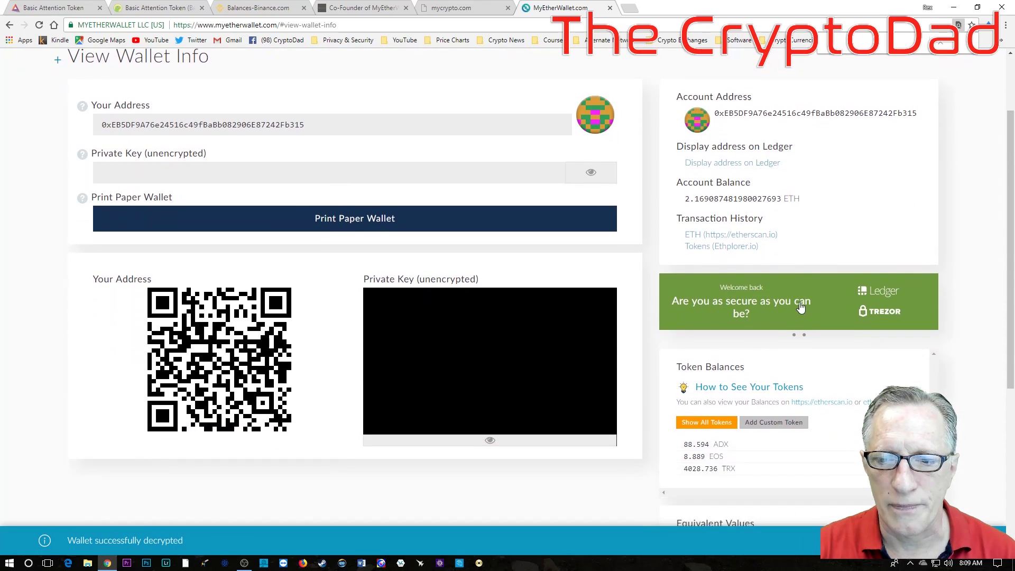
scroll(802, 307, "down", 1)
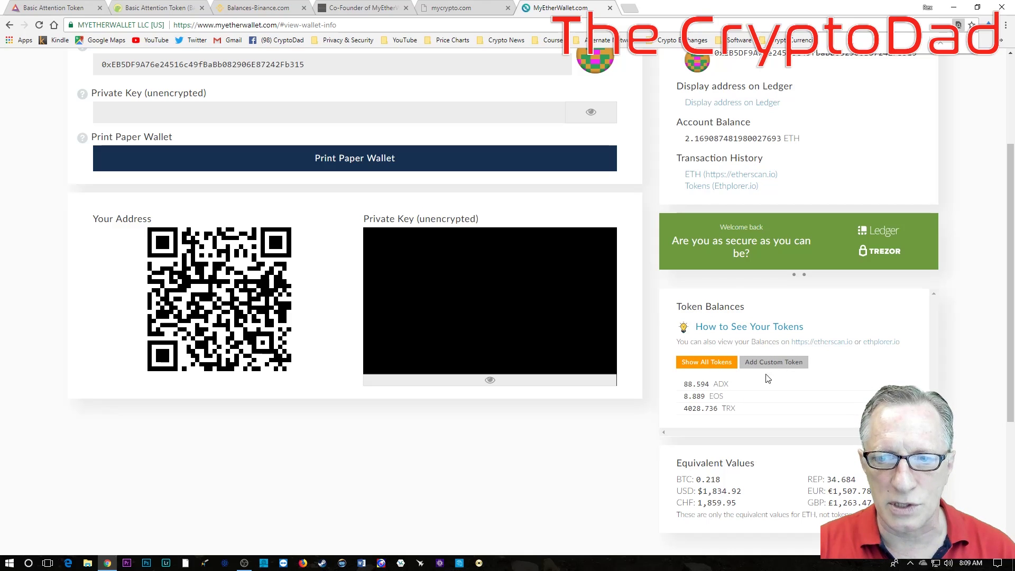
scroll(753, 388, "up", 3)
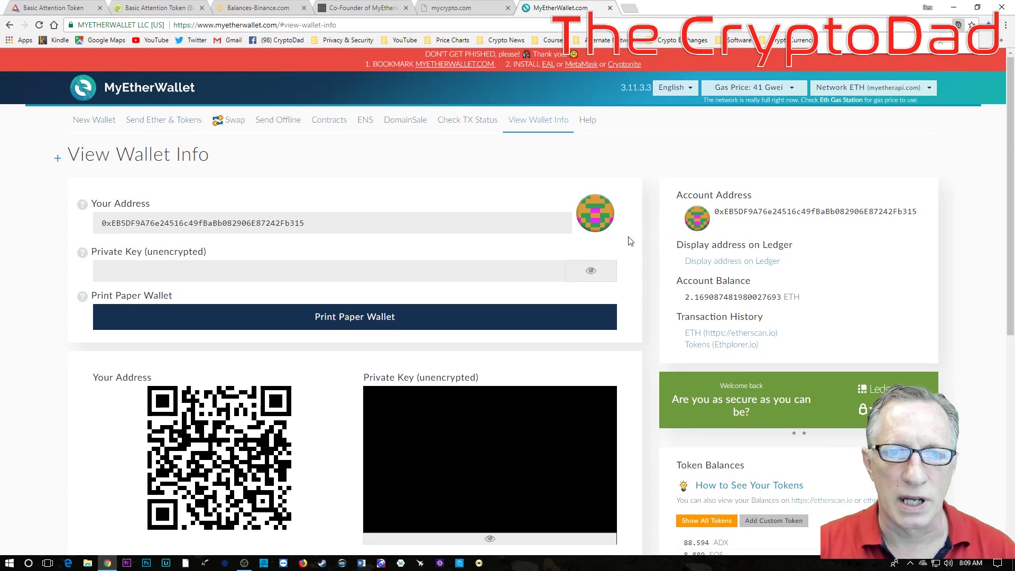
Select and copy the Ledger wallet's Account Address text
left_click_drag(715, 212, 920, 213)
key("ctrl+c")
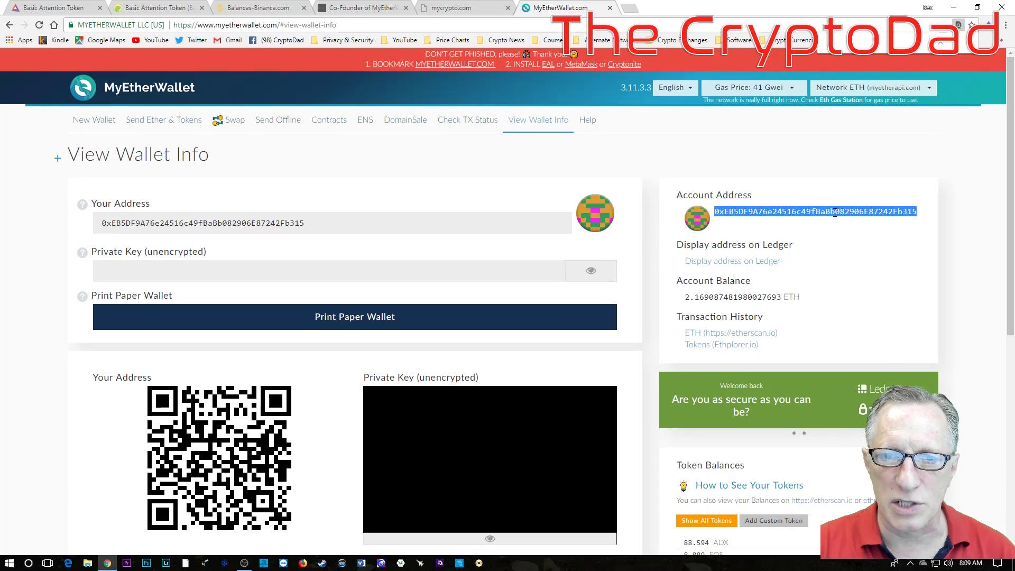
right_click(835, 214)
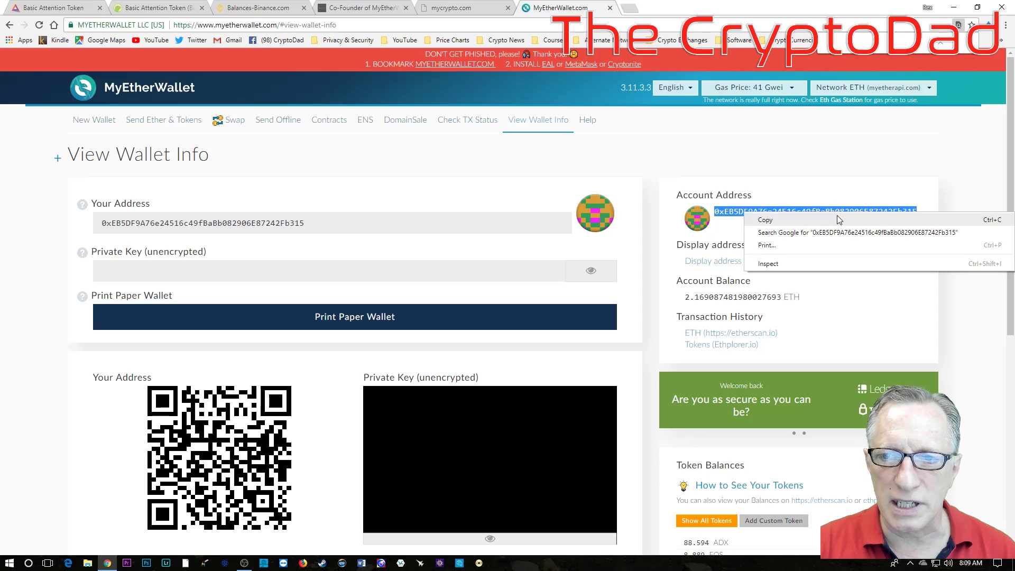
left_click(753, 221)
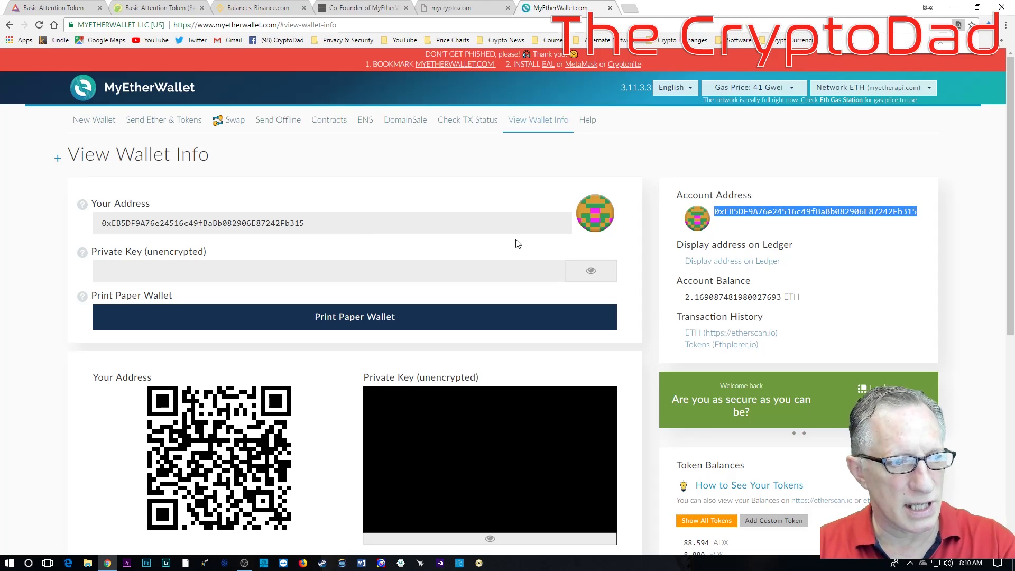
scroll(519, 243, "down", 1)
scroll(519, 243, "down", 1)
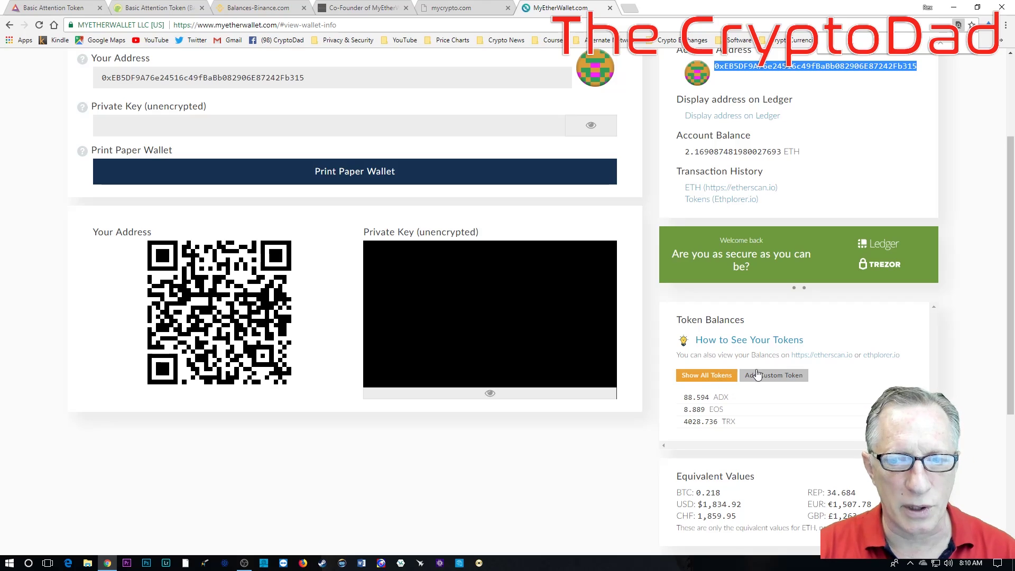
scroll(850, 374, "down", 1)
scroll(832, 358, "up", 2)
scroll(832, 359, "up", 2)
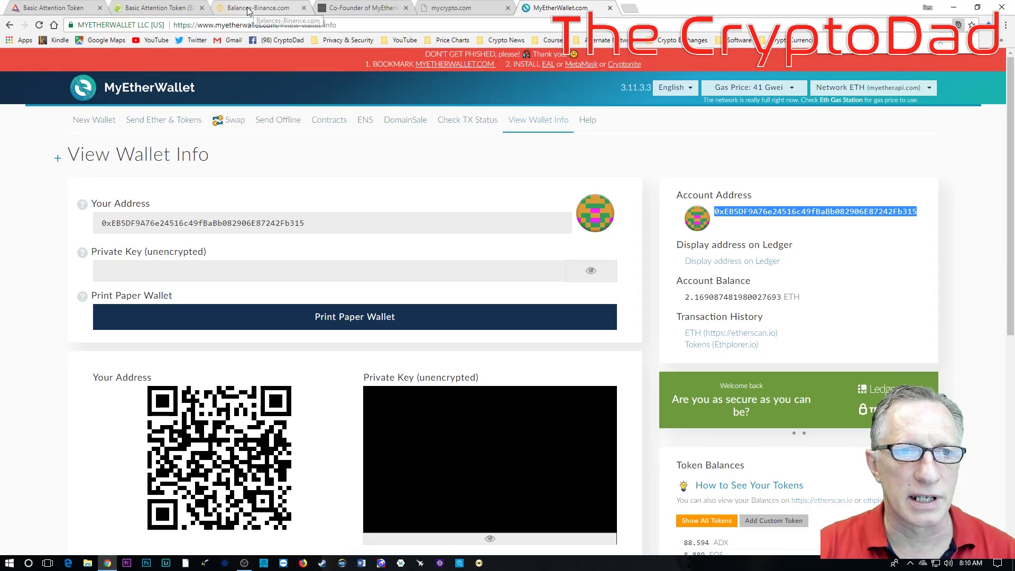
scroll(691, 300, "down", 4)
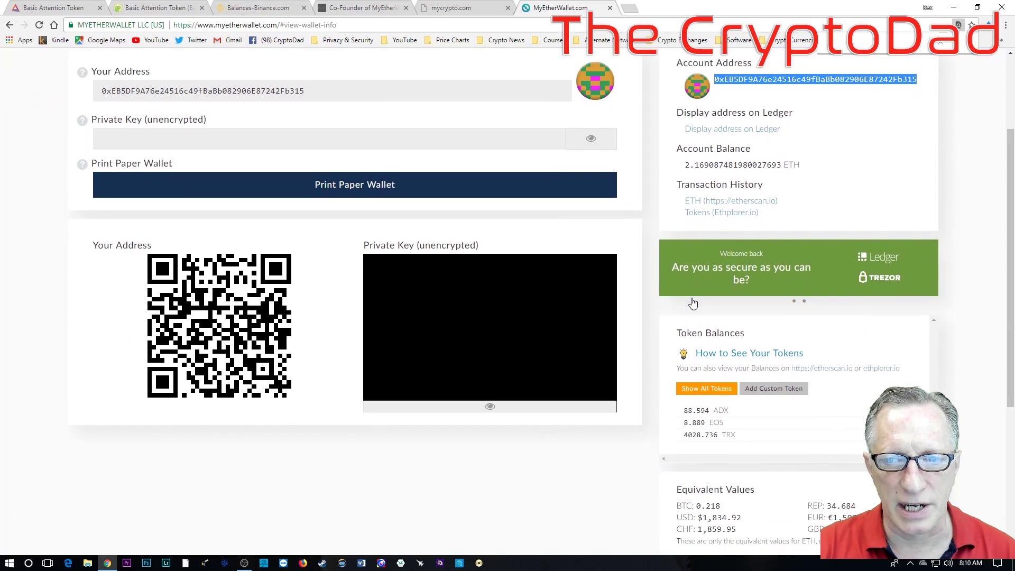
scroll(351, 211, "up", 4)
Paste the Ledger address into Binance's BAT withdrawal field and set the amount to Max, 233.7 BAT
left_click(258, 8)
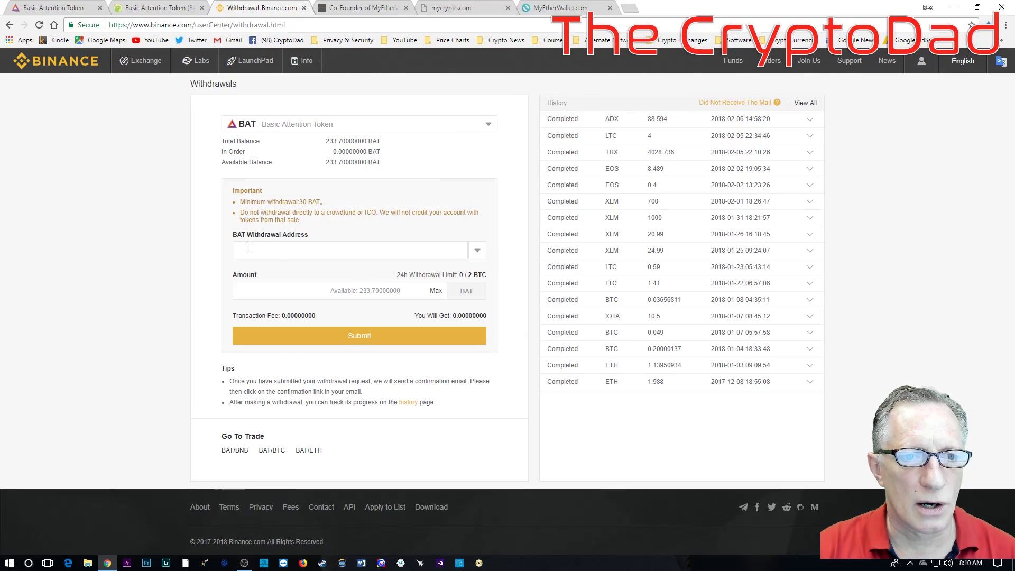
left_click(241, 250)
right_click(241, 249)
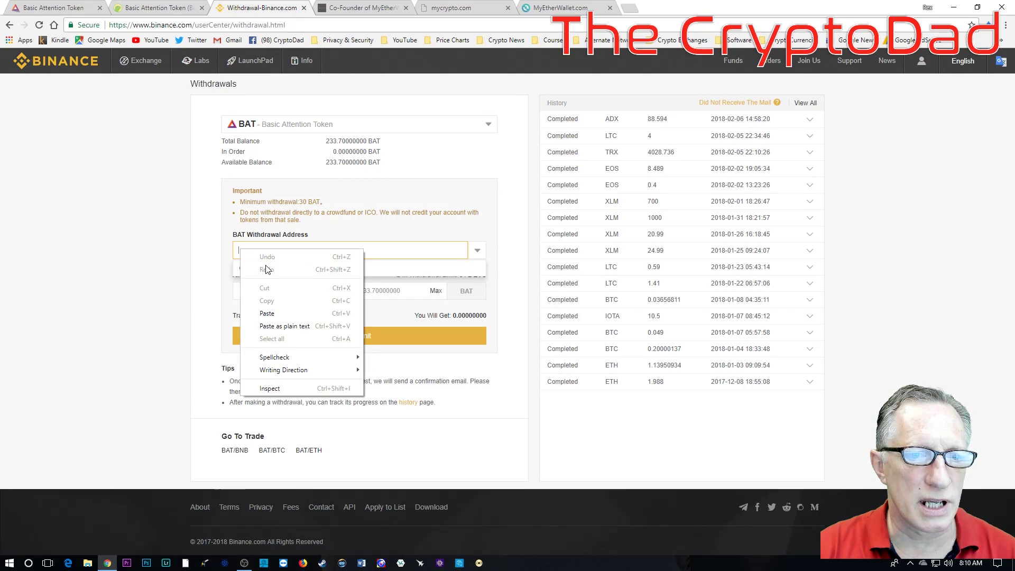
left_click(278, 318)
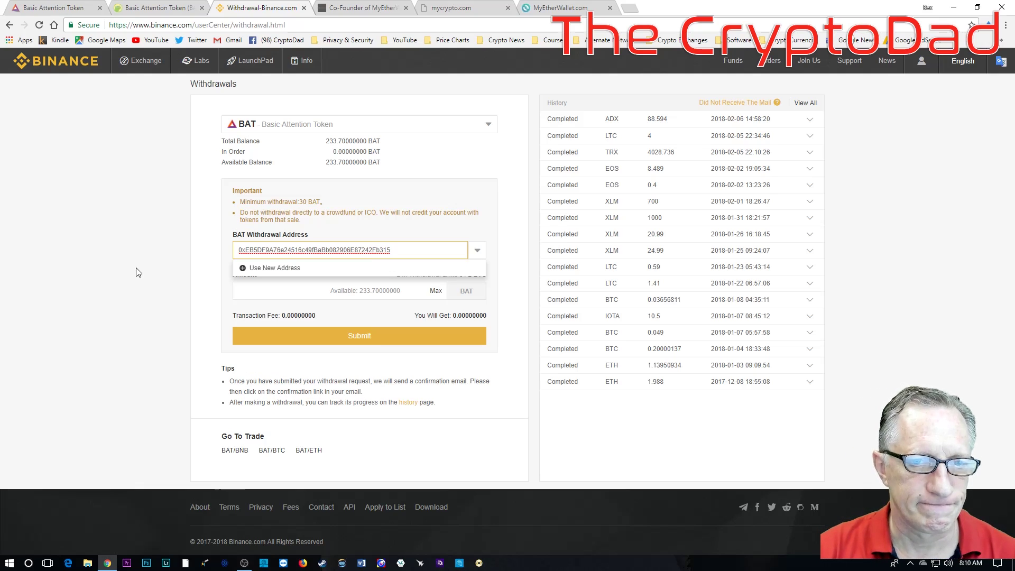
left_click(167, 290)
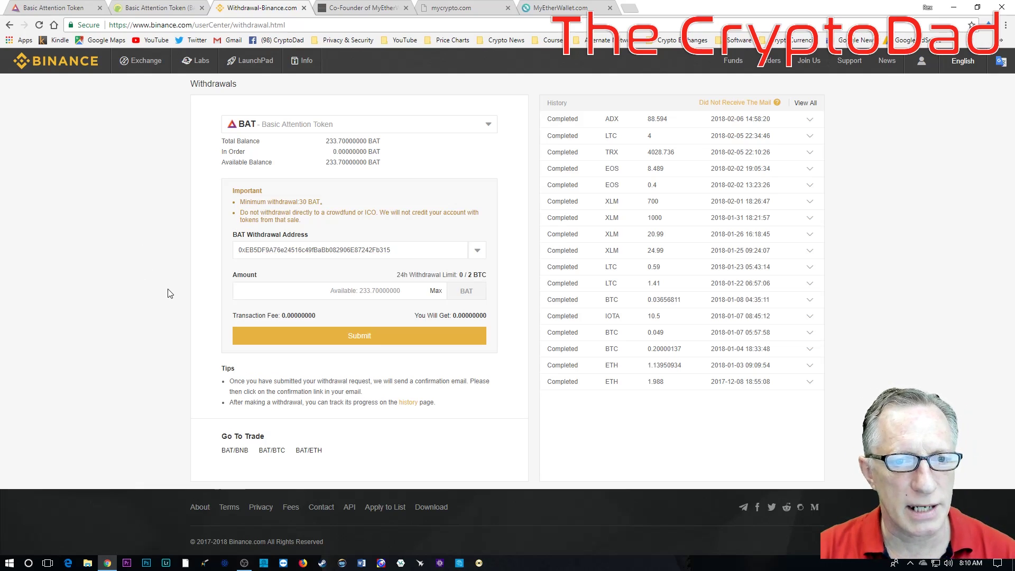
left_click(436, 292)
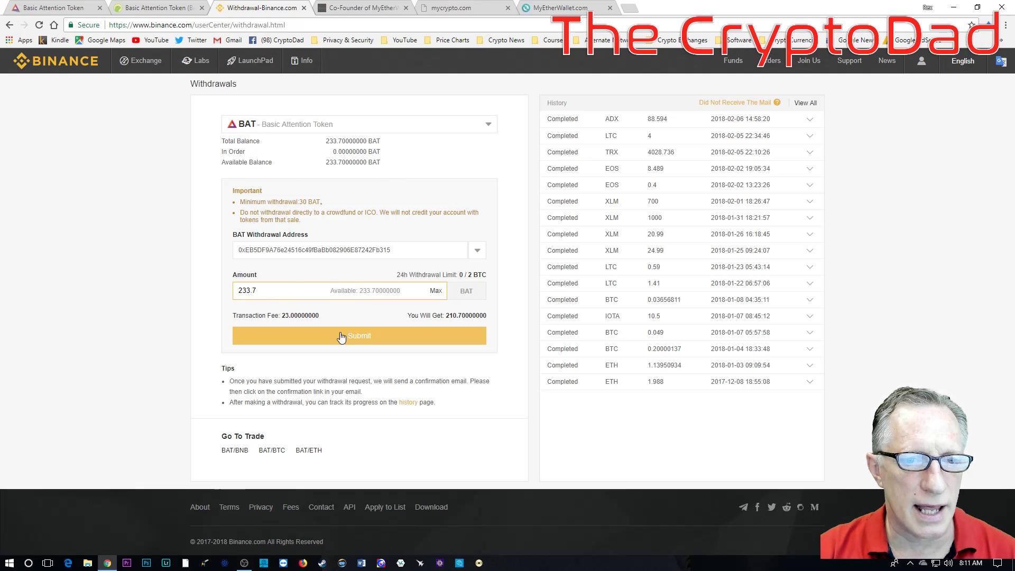
Submit the 210.7 BAT withdrawal, enter the Google Authenticator code, and dismiss the email notice
left_click(359, 338)
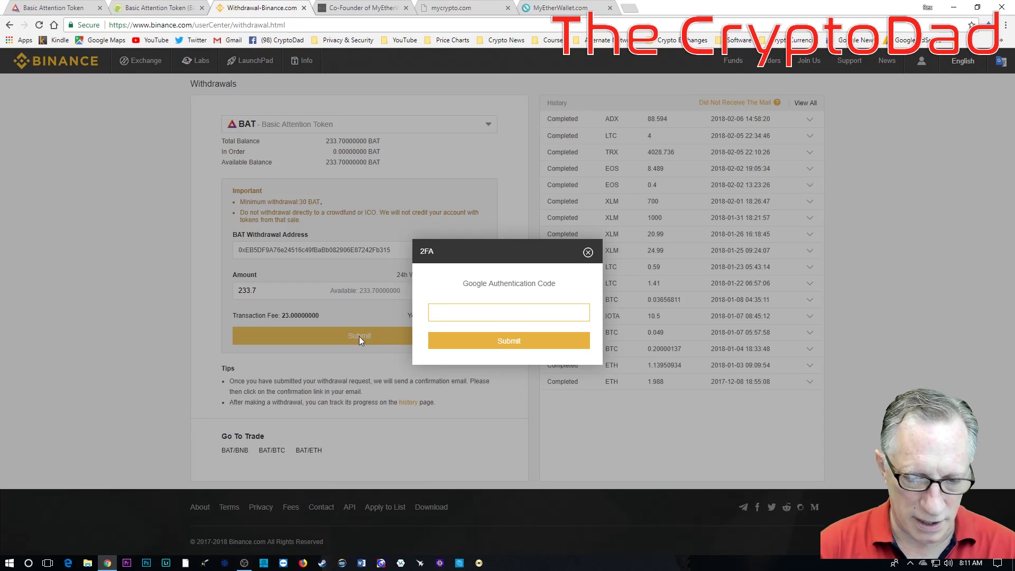
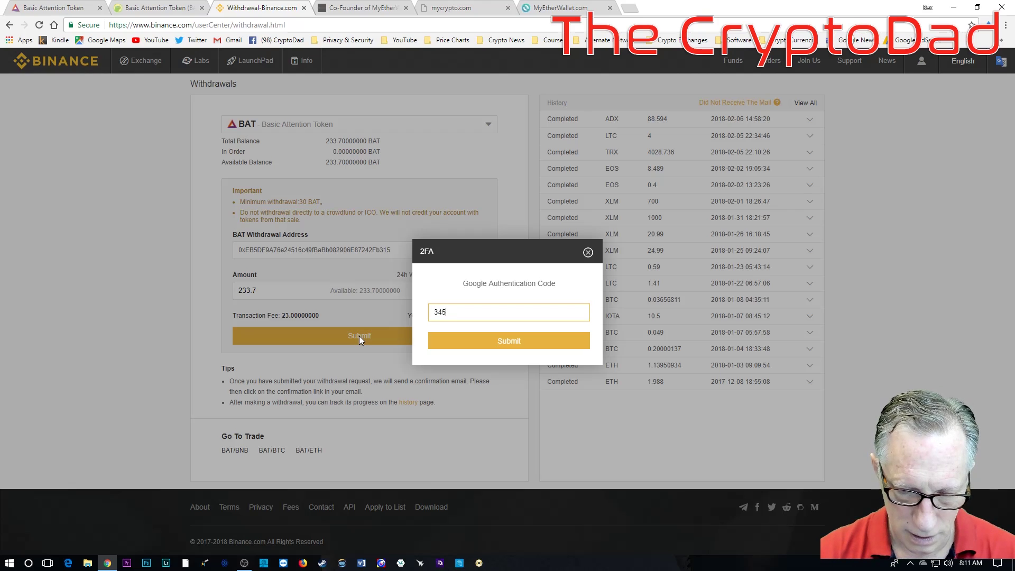
key("Return")
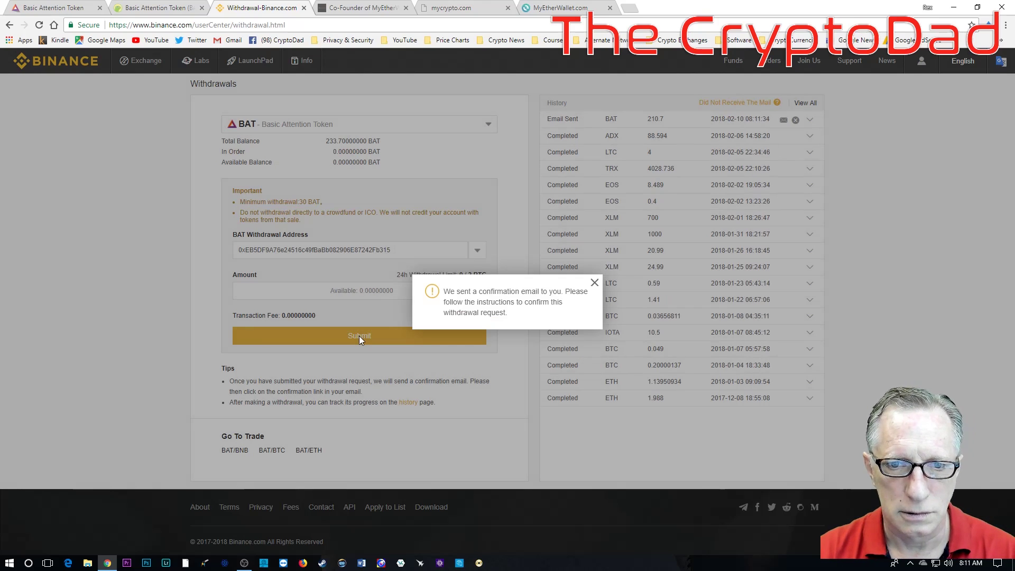
left_click(594, 284)
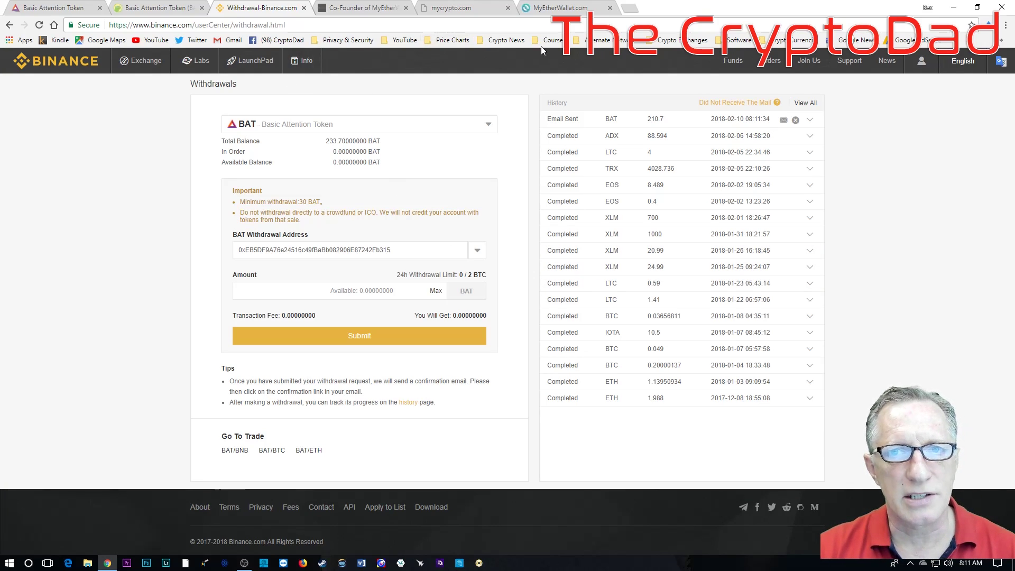
In Gmail, open Binance's Confirm Your Withdraw Request email and confirm the BAT withdrawal
left_click(629, 8)
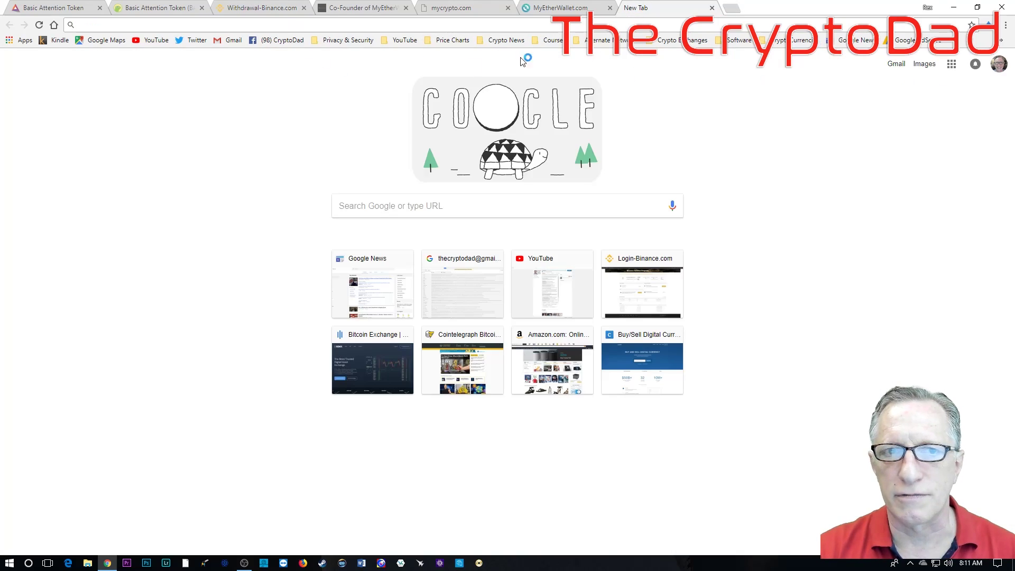
left_click(227, 41)
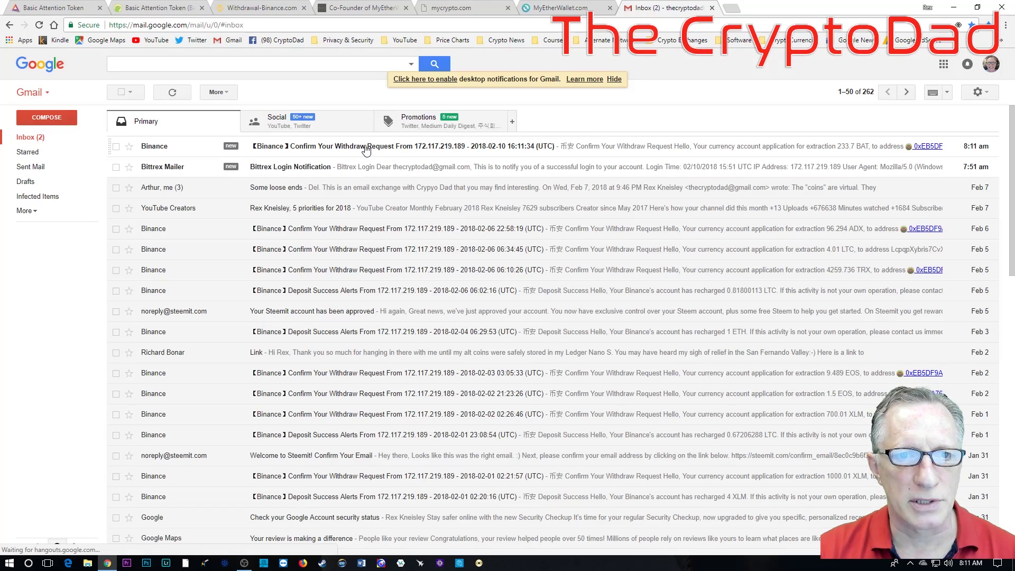
left_click(366, 149)
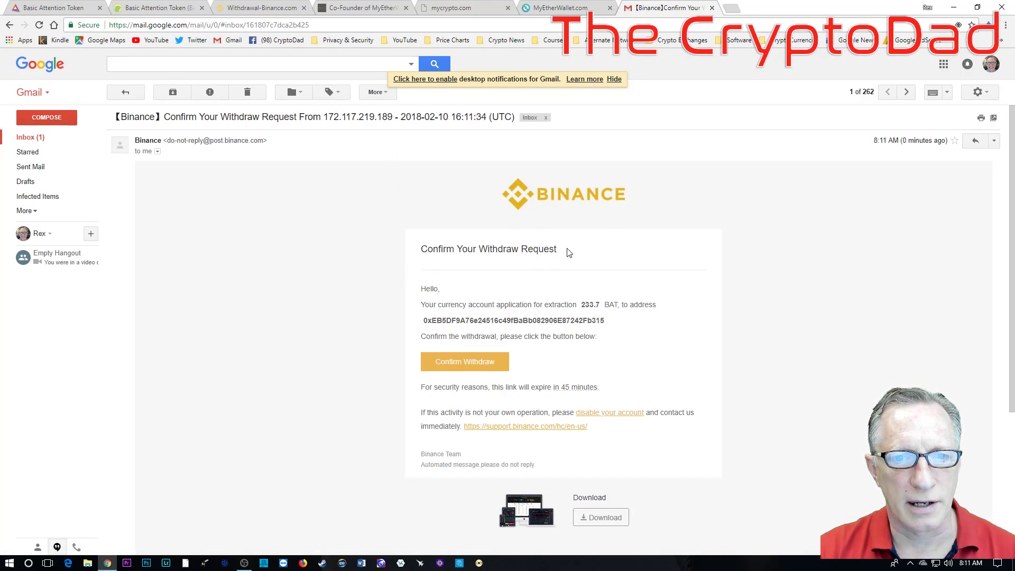
left_click(465, 362)
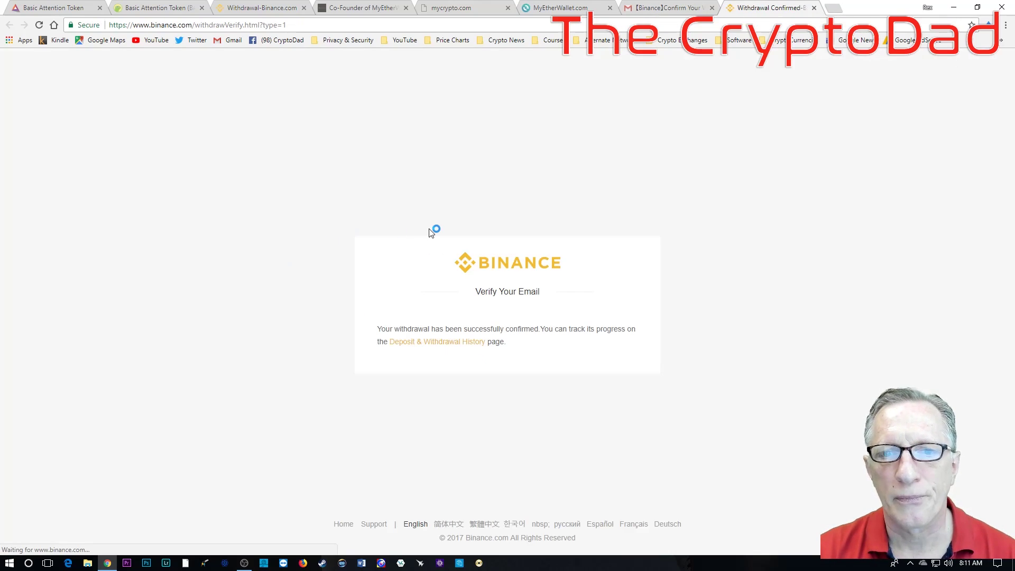
Open the Deposit & Withdrawal History to see the 210.7 BAT withdrawal listed as Processing
left_click(438, 342)
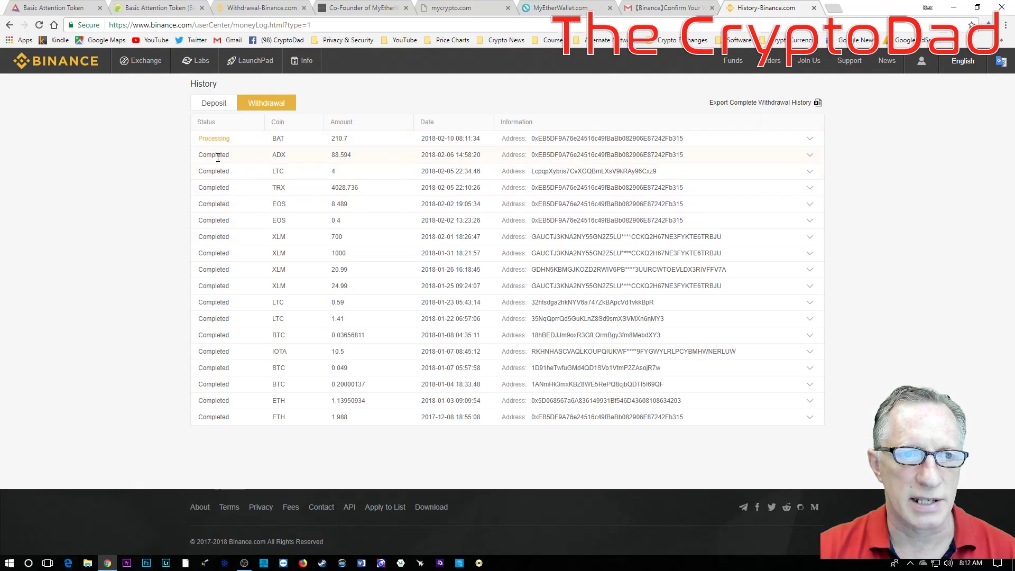
Show all supported tokens in the MyEtherWallet wallet info and scroll to the unloaded BAT row
left_click(563, 10)
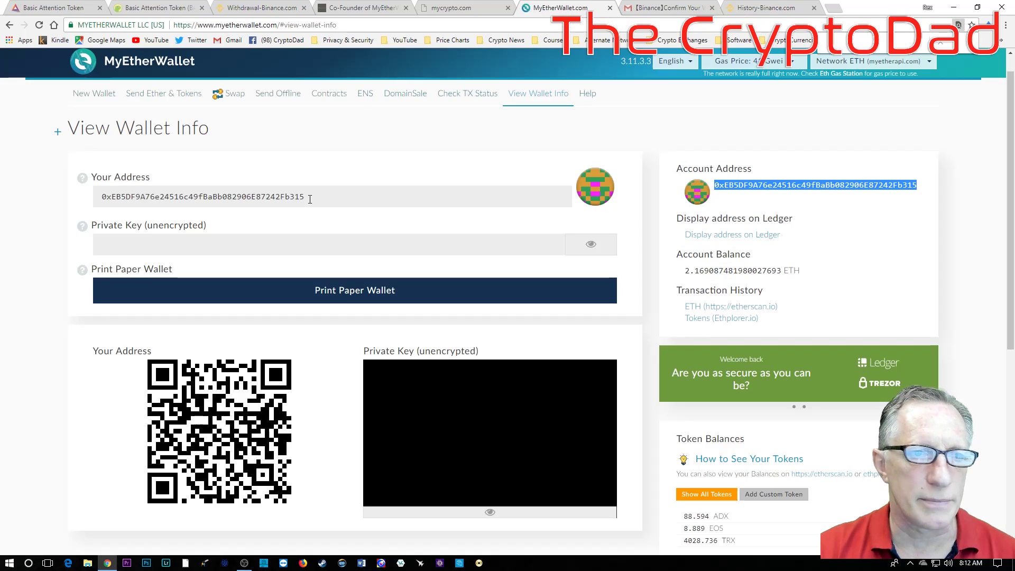
scroll(555, 347, "down", 3)
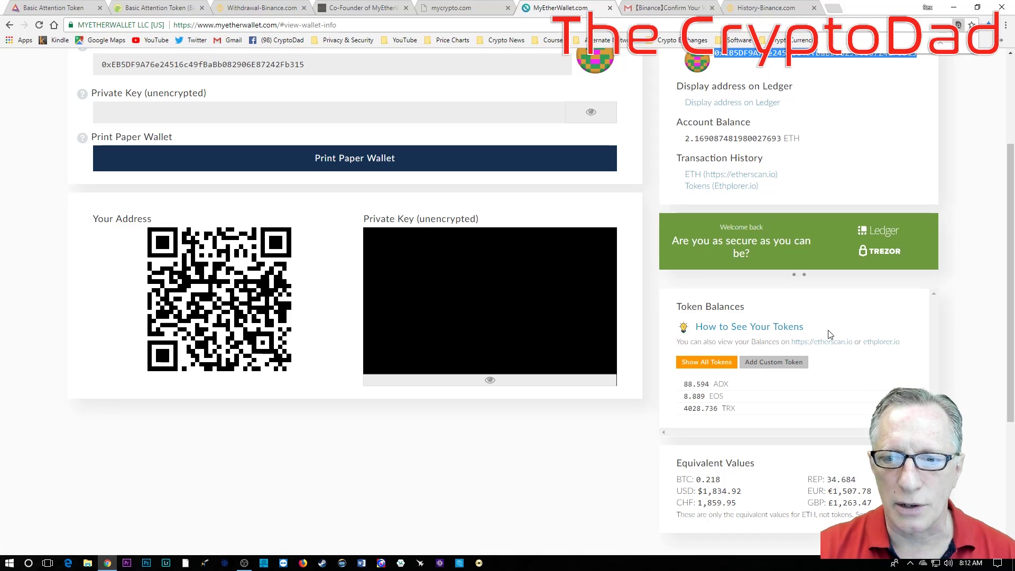
scroll(841, 338, "down", 1)
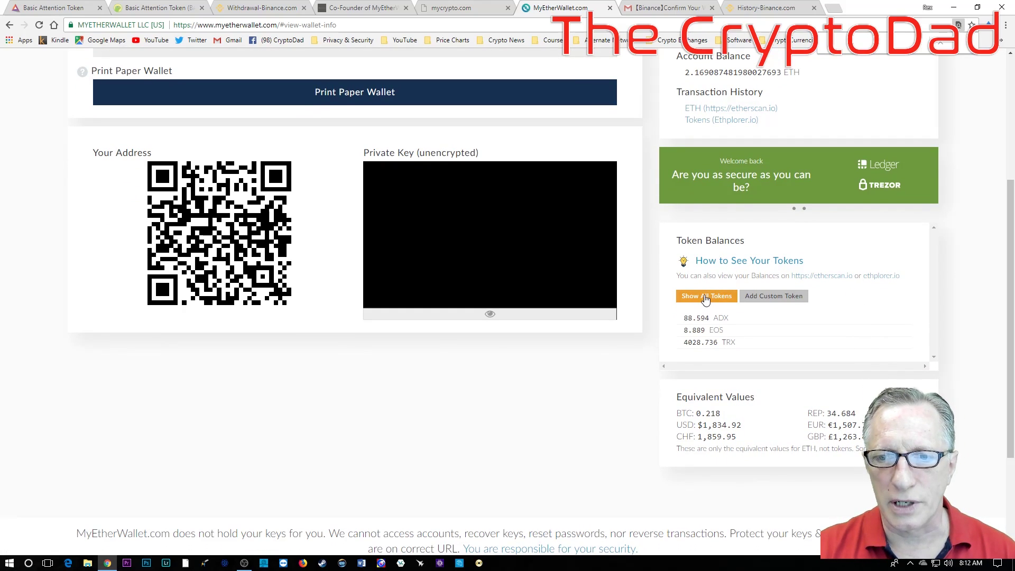
left_click(709, 304)
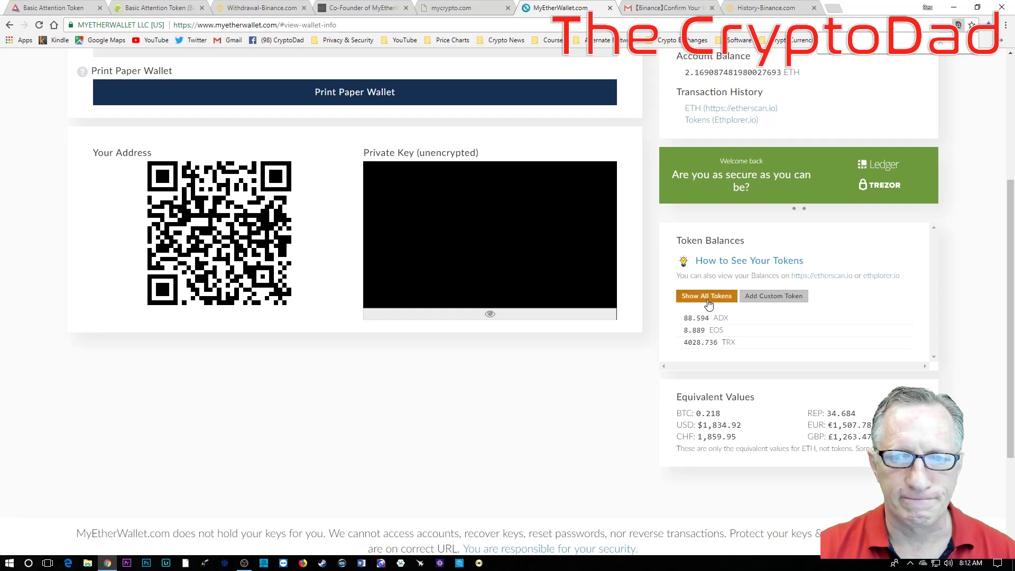
scroll(818, 326, "down", 4)
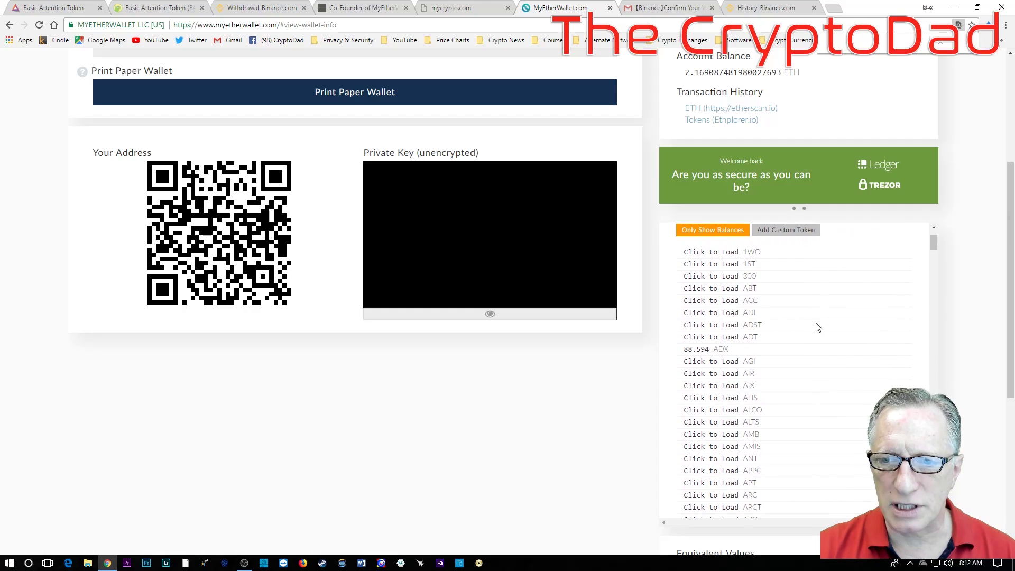
scroll(818, 326, "down", 4)
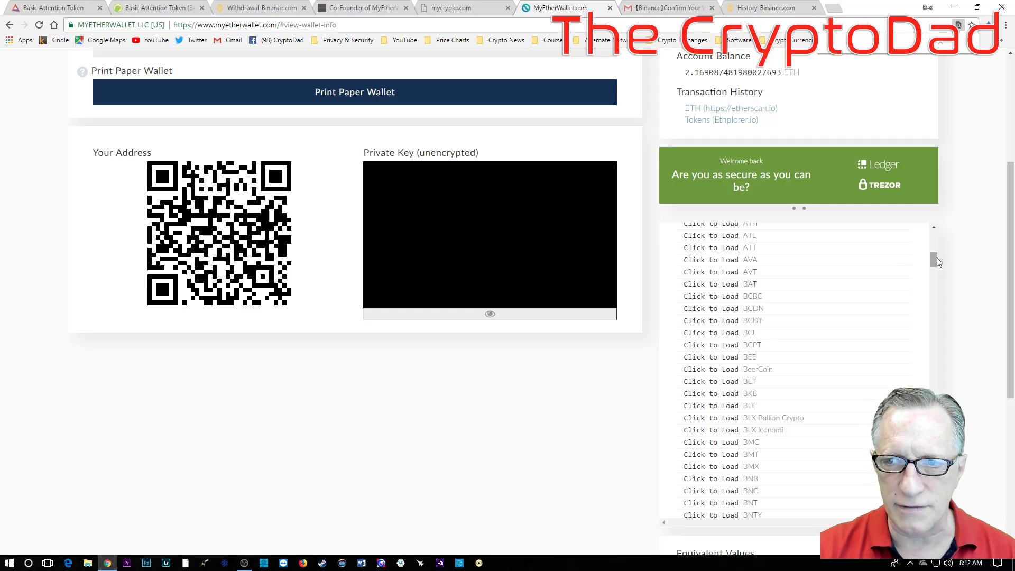
mouse_move(934, 259)
left_mouse_down()
mouse_move(935, 460)
mouse_move(929, 230)
mouse_move(938, 267)
mouse_move(938, 259)
left_mouse_up()
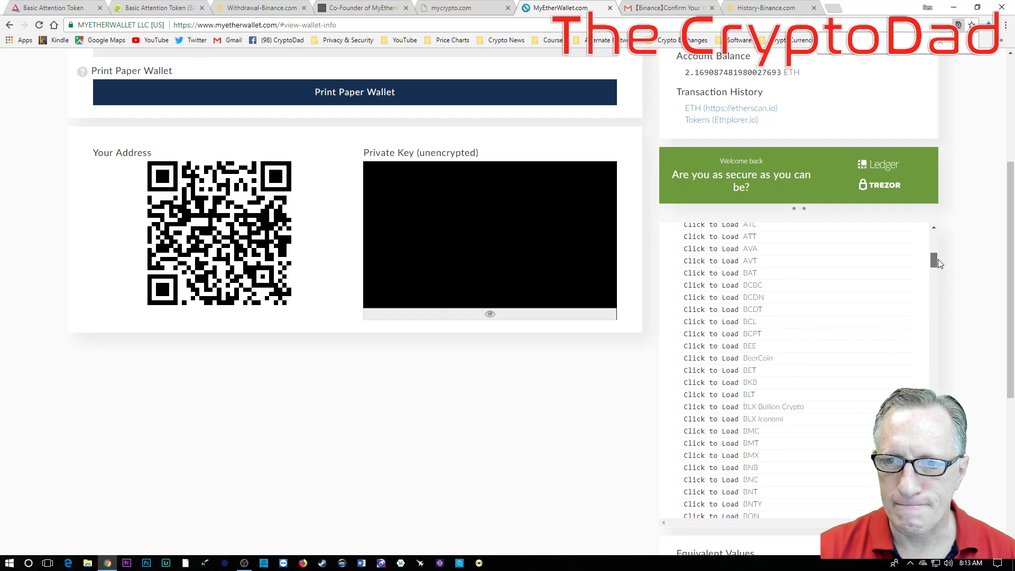
Load the BAT token balance, revealing 210.7 BAT in the Ledger wallet
left_click(706, 274)
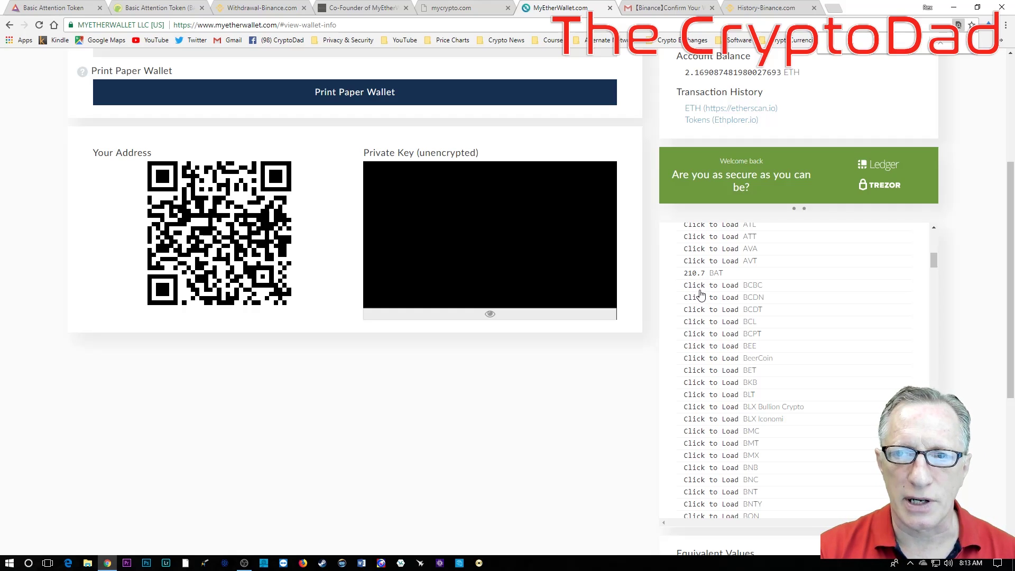
scroll(714, 311, "up", 2)
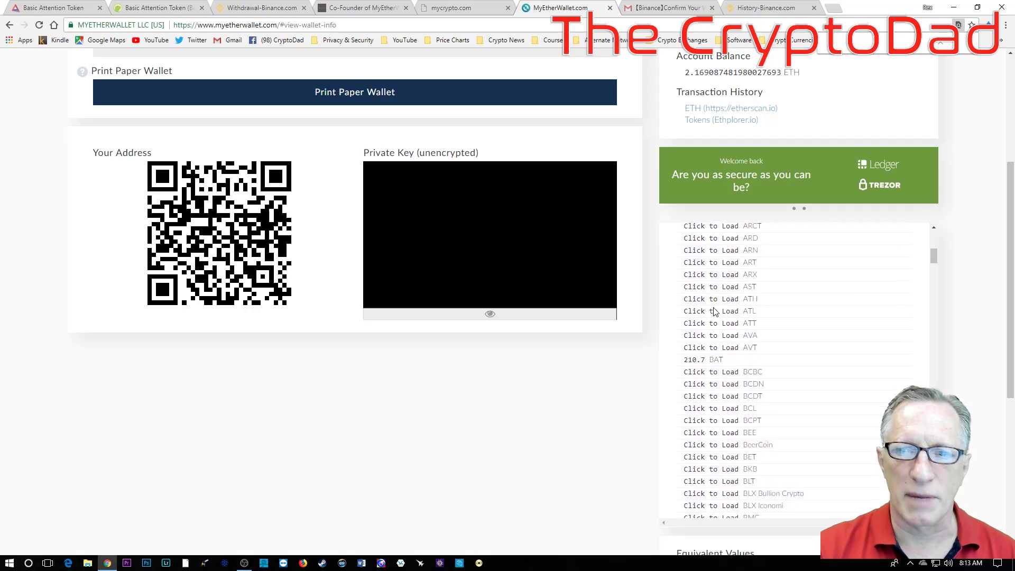
scroll(714, 310, "up", 6)
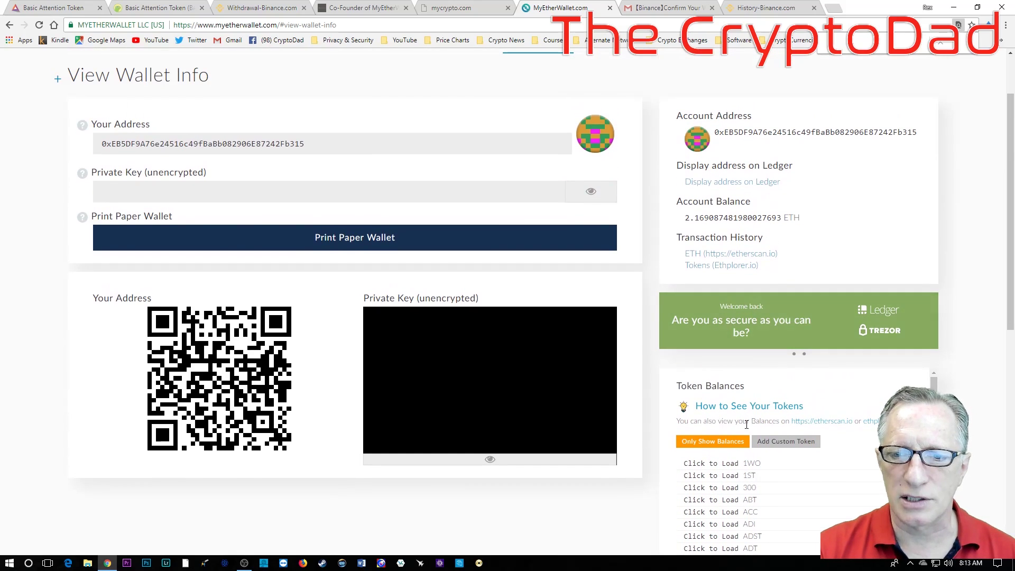
scroll(866, 386, "down", 1)
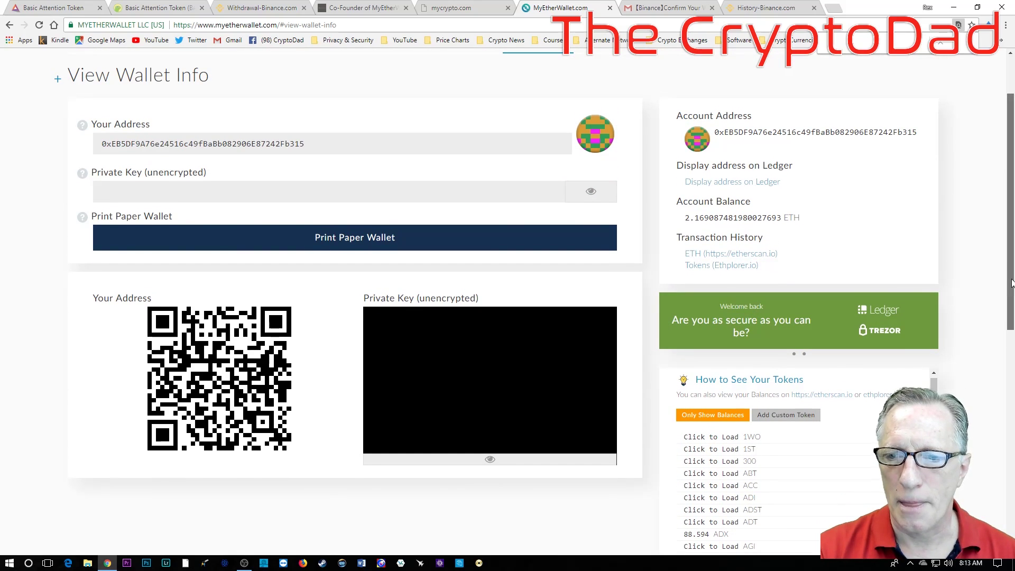
scroll(1011, 284, "down", 4)
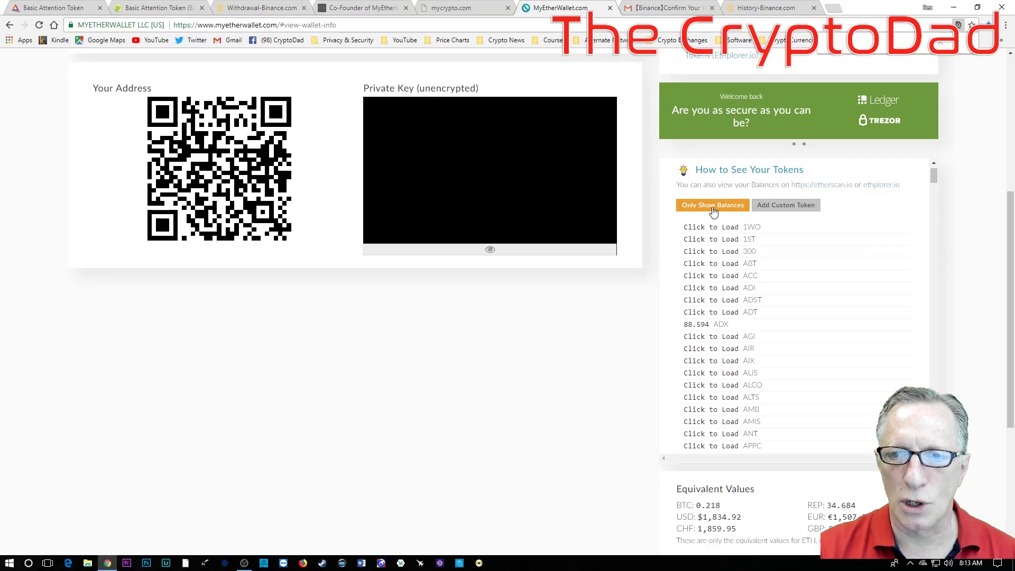
Filter the token list to only tokens with balances: ADX, BAT, EOS and TRX
left_click(712, 206)
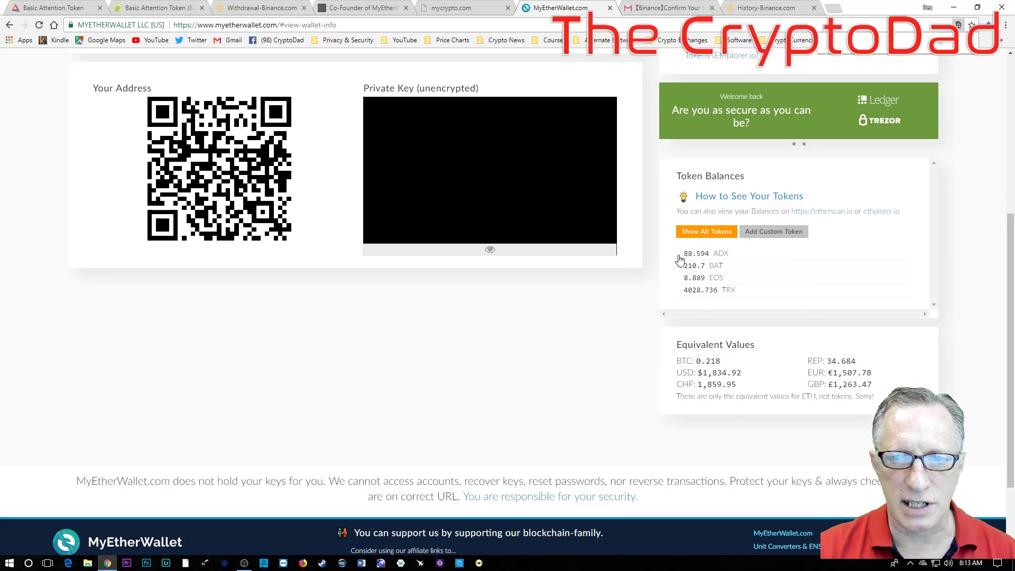
scroll(613, 332, "up", 4)
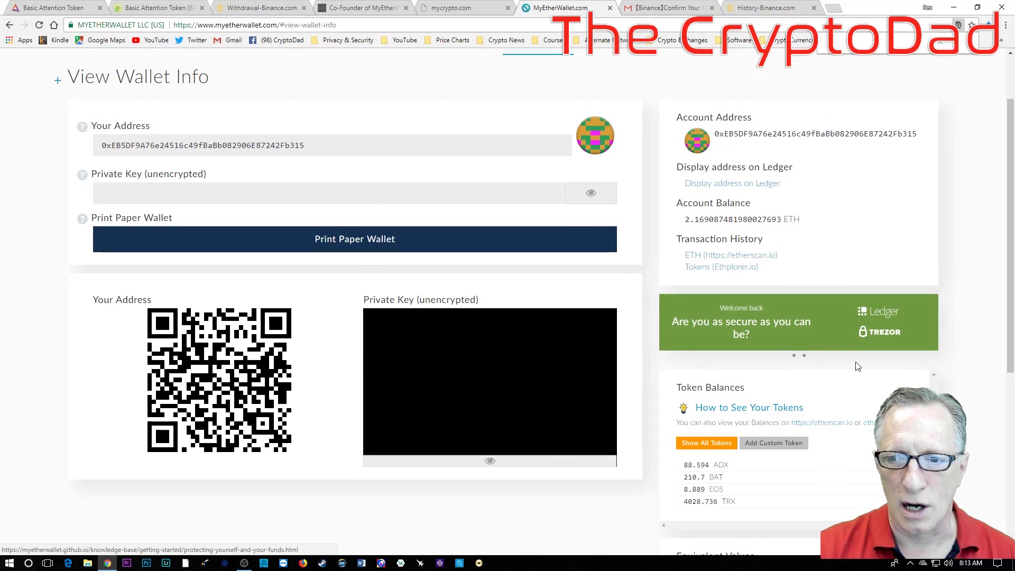
scroll(859, 359, "down", 3)
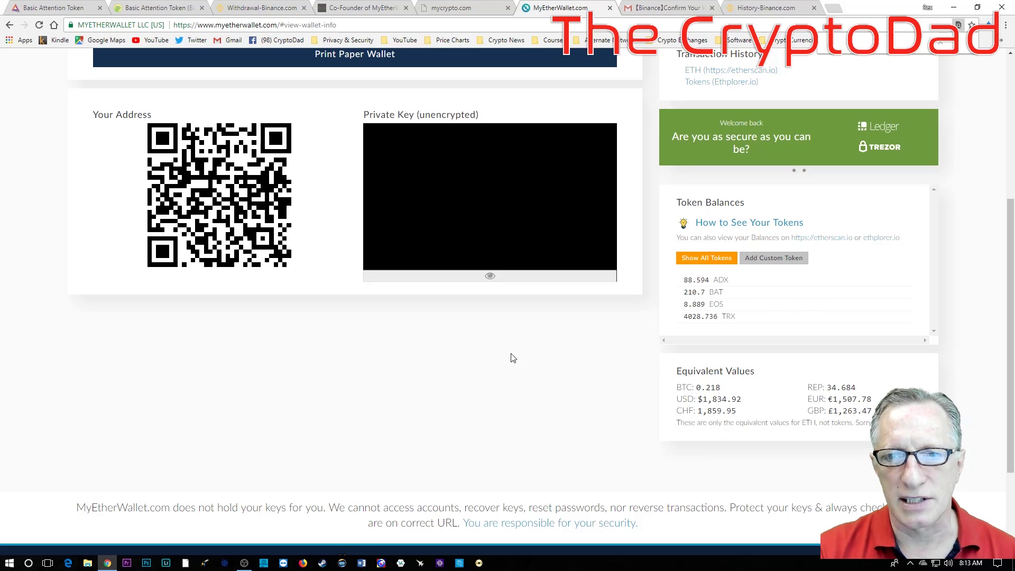
scroll(493, 358, "up", 5)
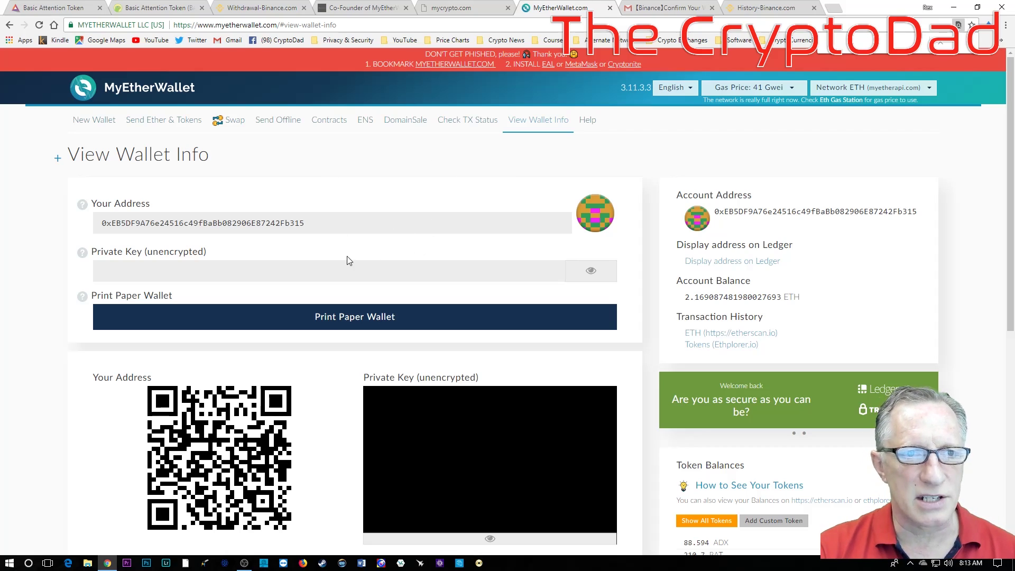
Open Send Ether & Tokens and unlock the Ledger wallet's first address with 2.169 ETH
left_click(159, 123)
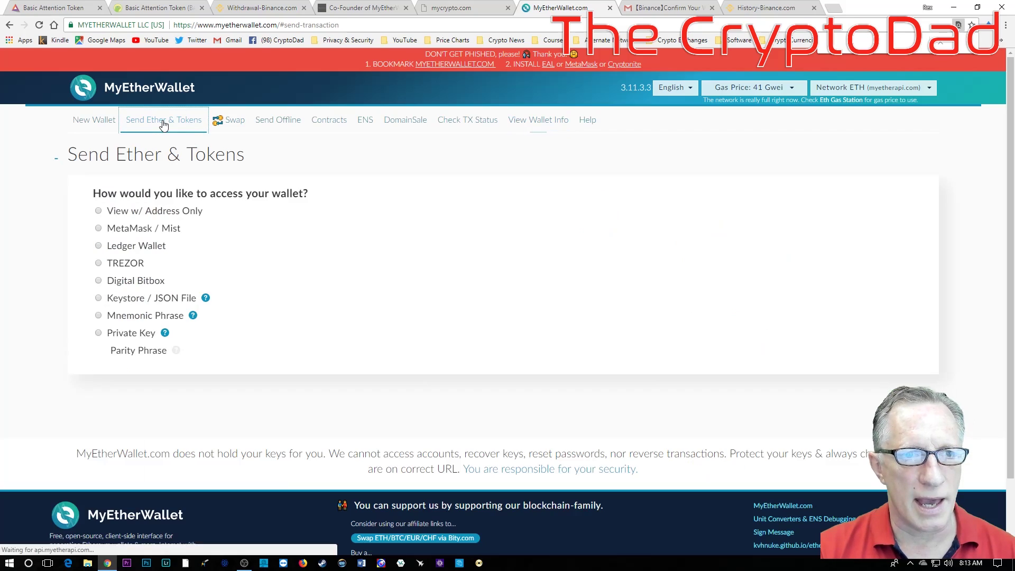
left_click(99, 246)
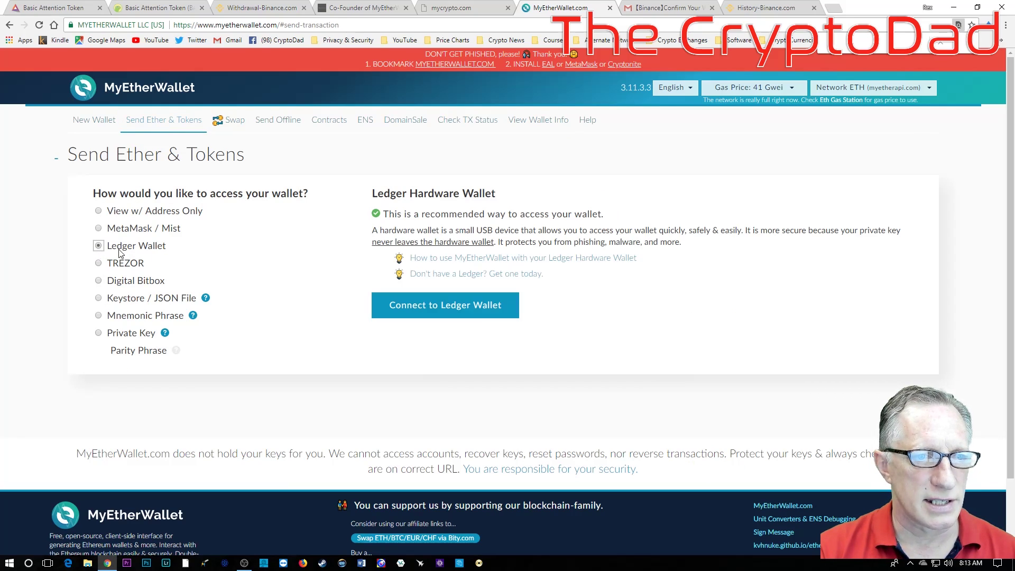
left_click(442, 306)
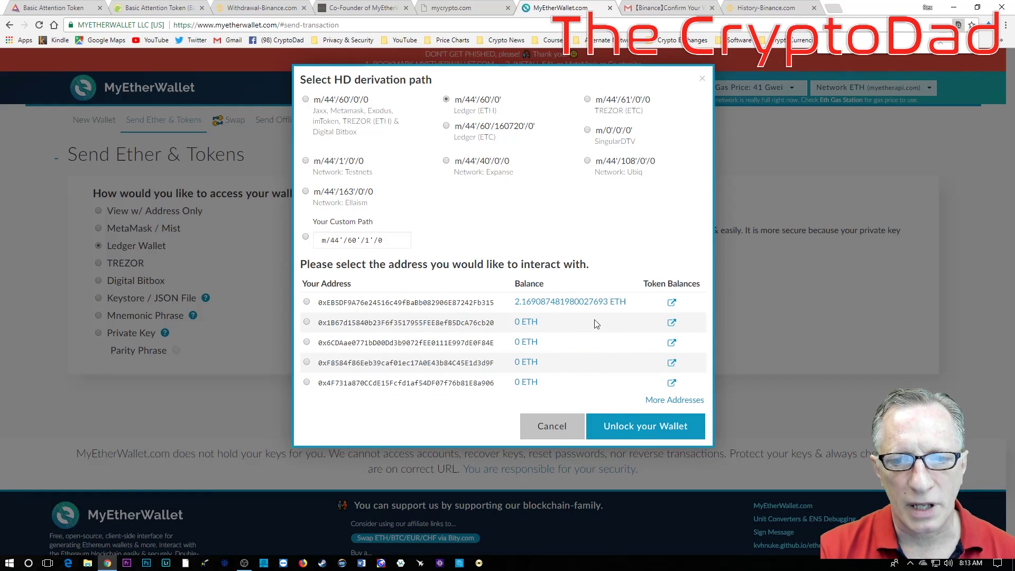
left_click(651, 425)
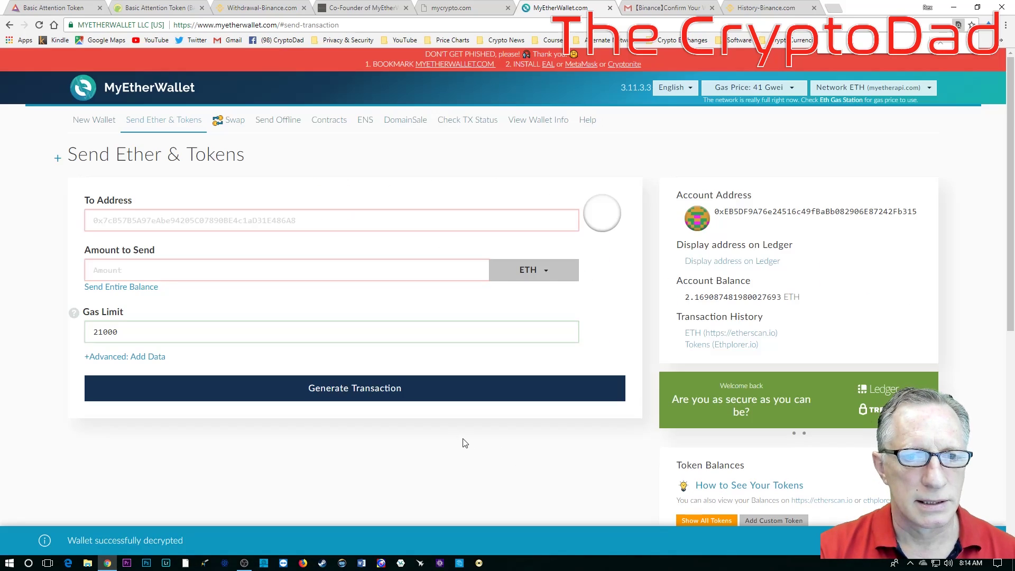
Choose BAT as the send currency so the form holds 210.7 BAT to send
left_click(547, 272)
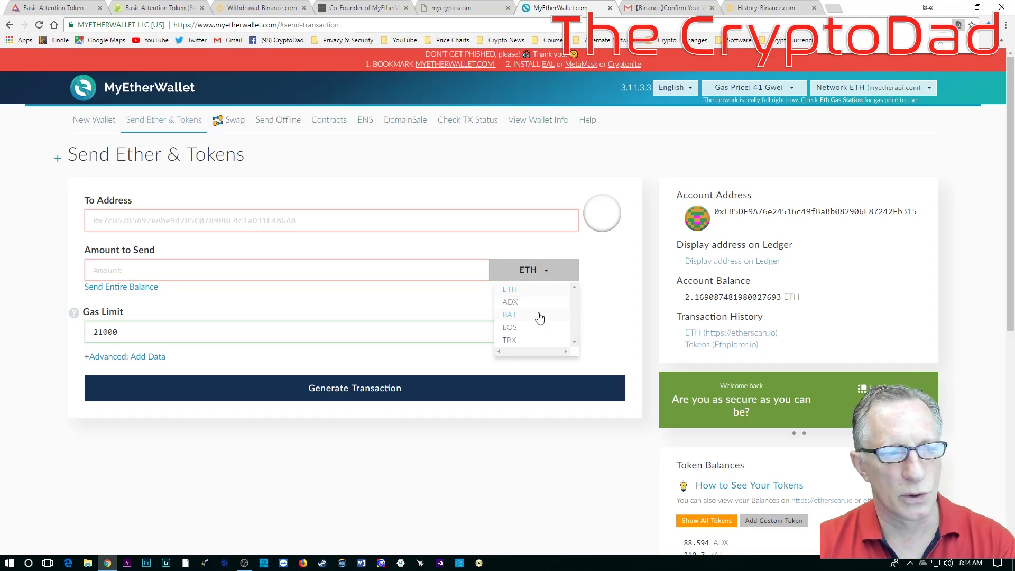
left_click(510, 314)
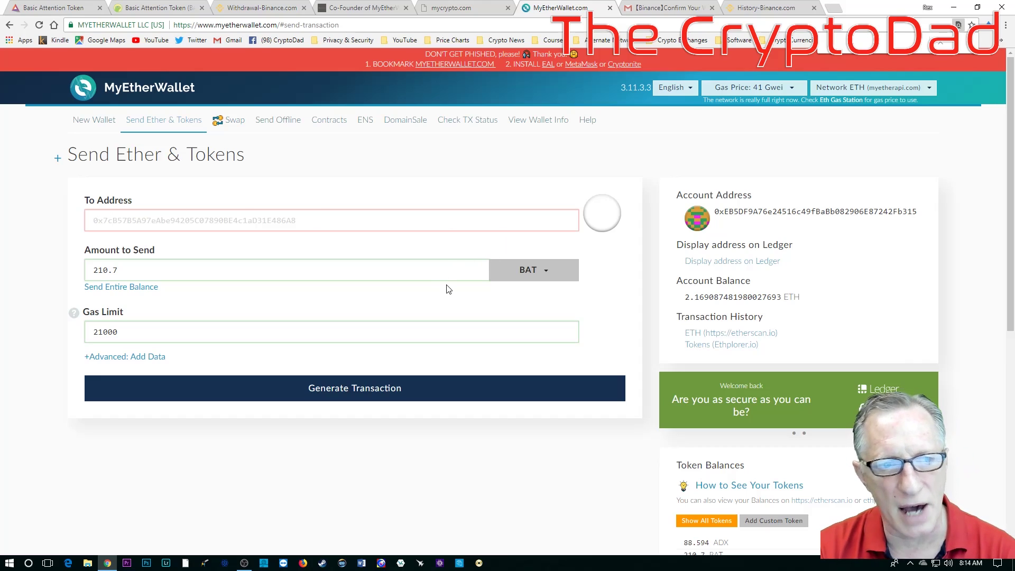
scroll(825, 290, "down", 2)
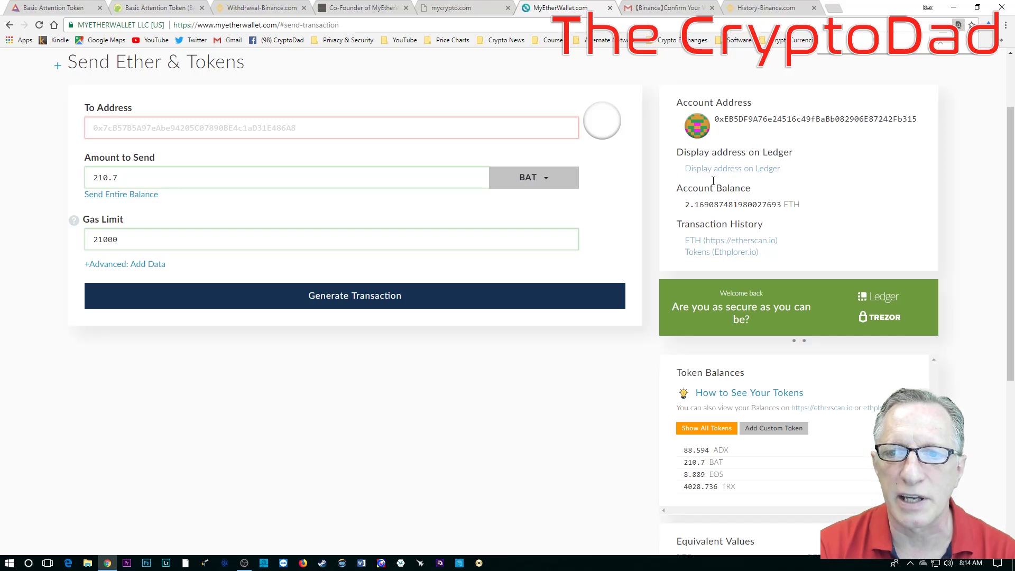
scroll(776, 380, "down", 2)
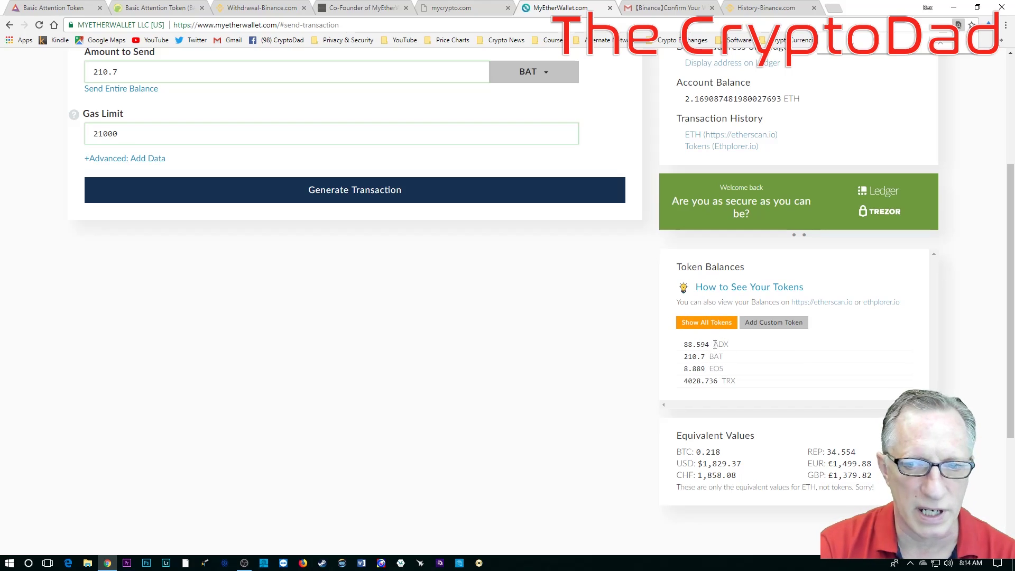
scroll(379, 326, "up", 4)
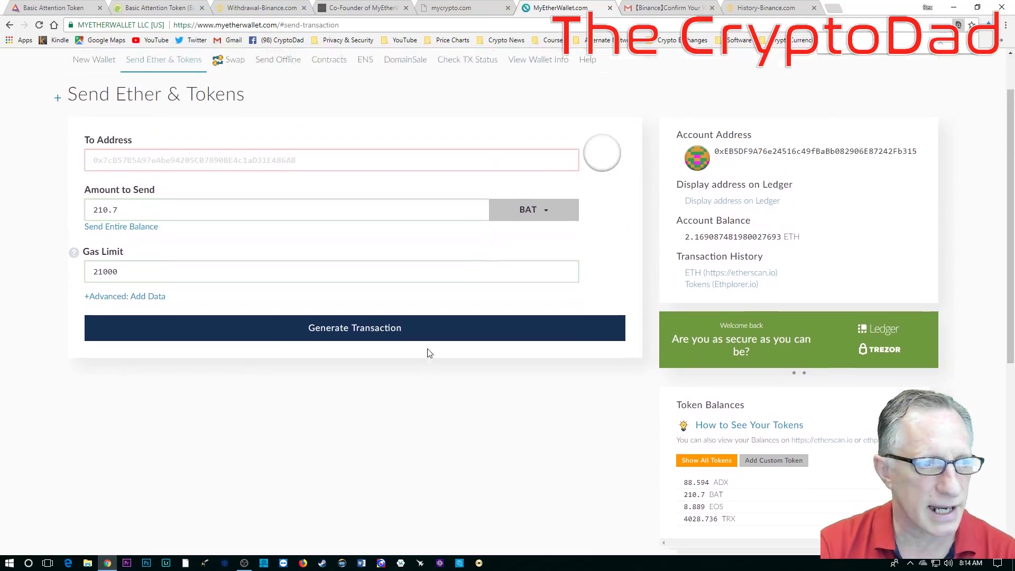